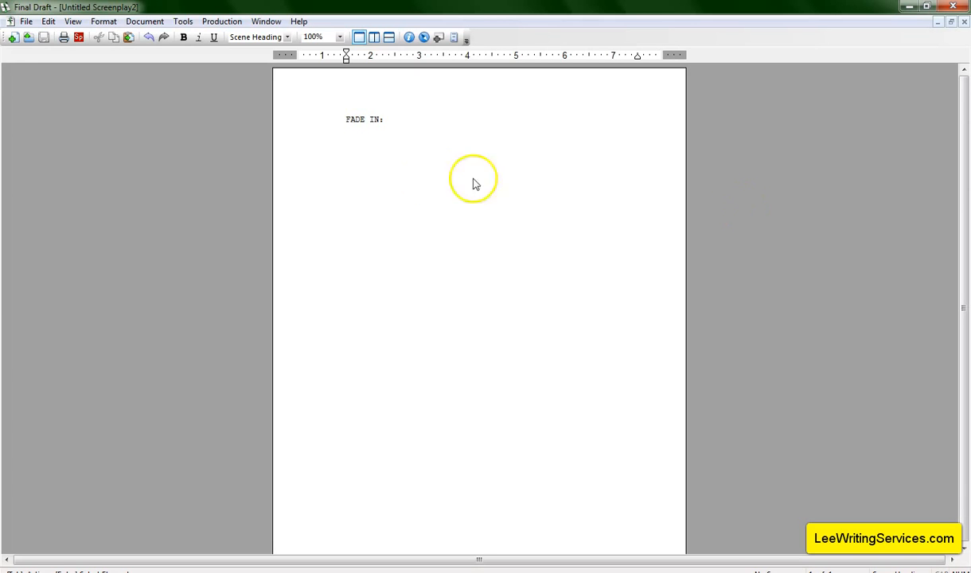
# Zoom the page to 200% and write the scene heading EXT. PLAYGROUND - DAY below FADE IN:, moving to a new line
pyautogui.click(342, 37)
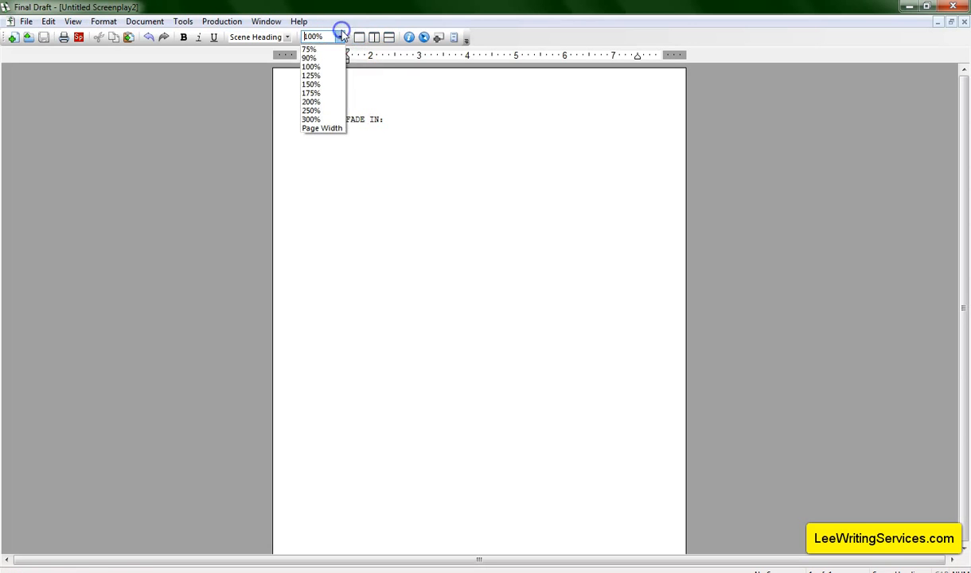
pyautogui.click(317, 101)
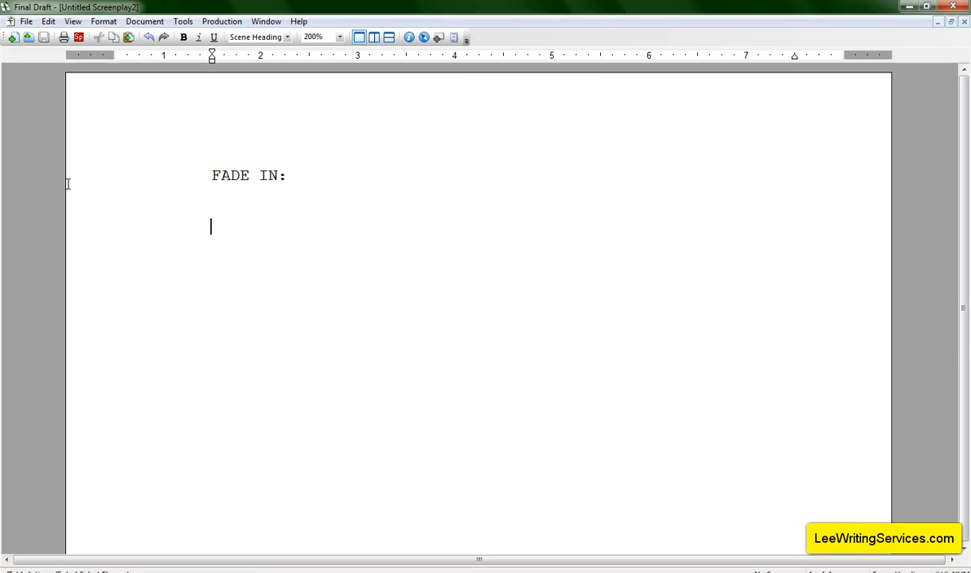
pyautogui.write('EX')
pyautogui.press('Return')
pyautogui.write('PLAYGRO')
pyautogui.press('Return')
pyautogui.write('- ')
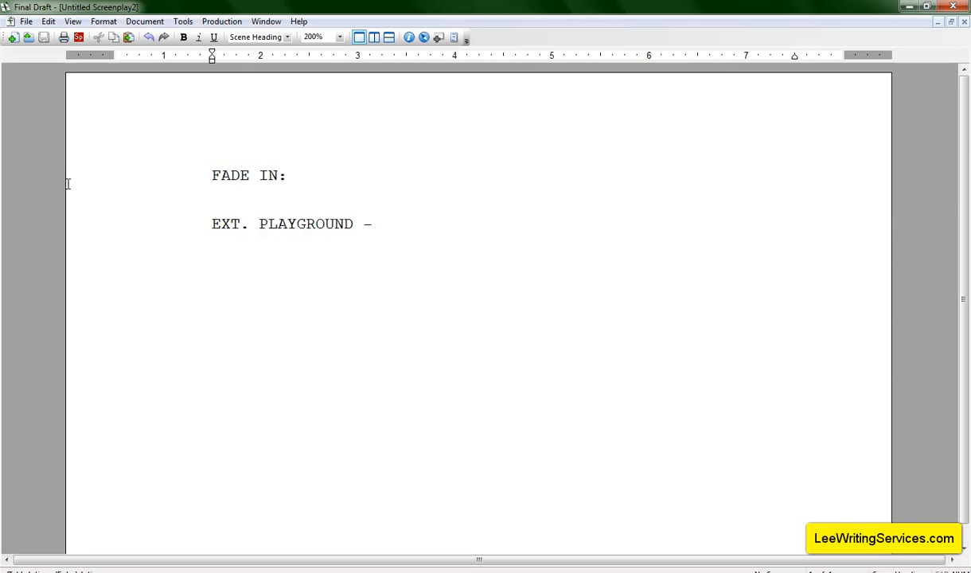
pyautogui.write('DAY')
pyautogui.press('Return')
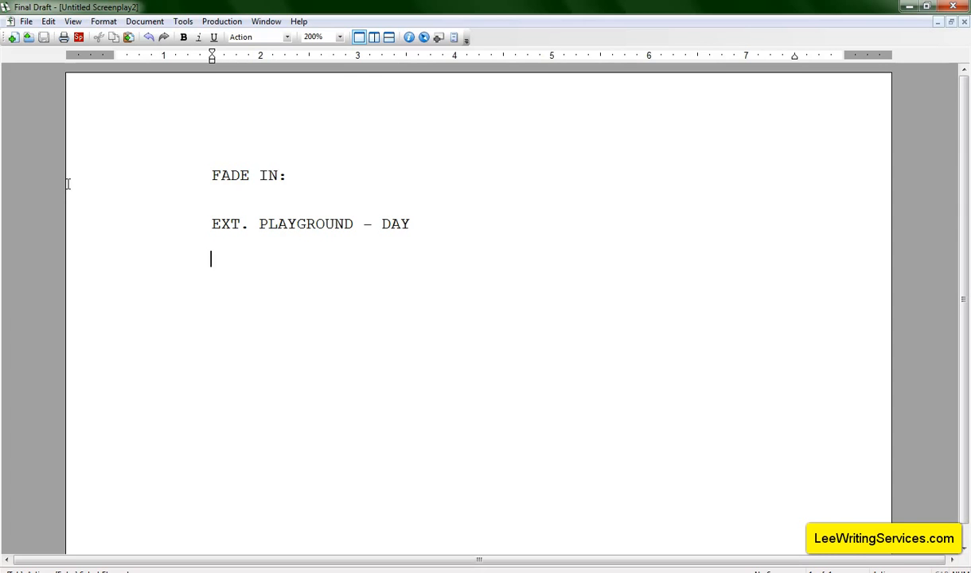
# Change the heading's time of day to NIGHT using the SmartType suggestion
pyautogui.press('Up')
pyautogui.press('Right')
pyautogui.press('Right')
pyautogui.press('Right')
pyautogui.press('Left')
pyautogui.press('Left')
pyautogui.press('Left')
pyautogui.moveTo(406, 223); pyautogui.dragTo(384, 227)
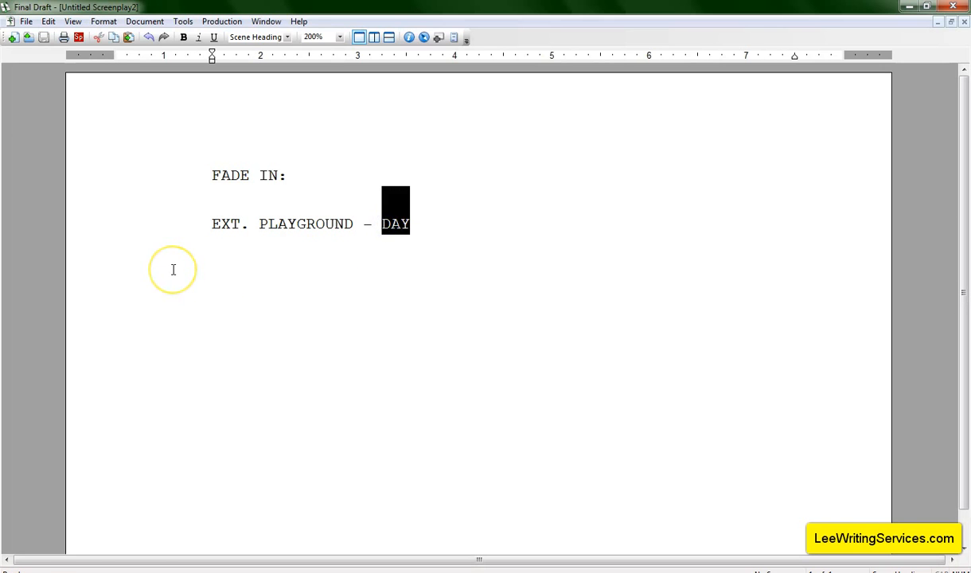
pyautogui.write('N')
pyautogui.press('Return')
pyautogui.press('Return')
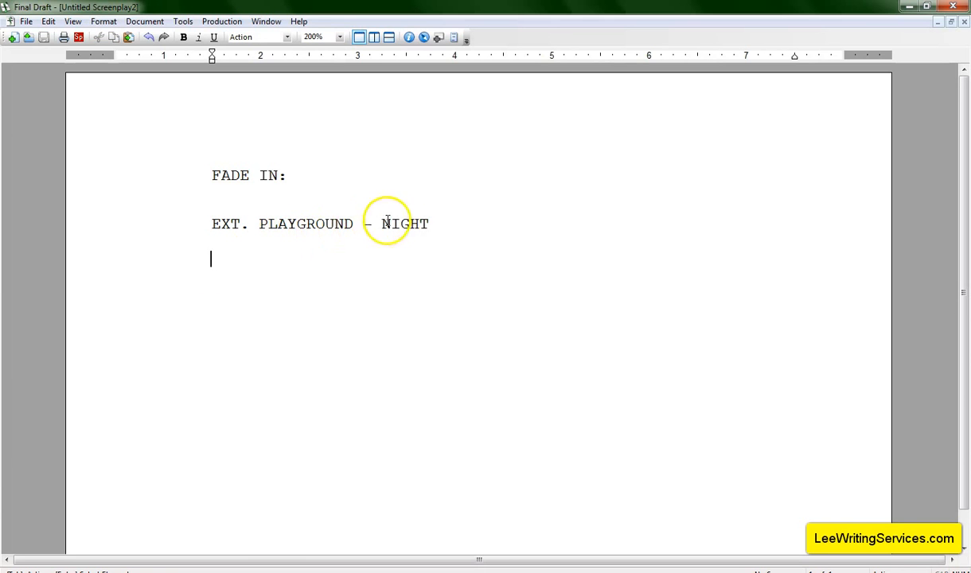
# Replace the whole scene heading with INT. BATHROOM - NIGHT
pyautogui.moveTo(431, 222); pyautogui.dragTo(211, 226)
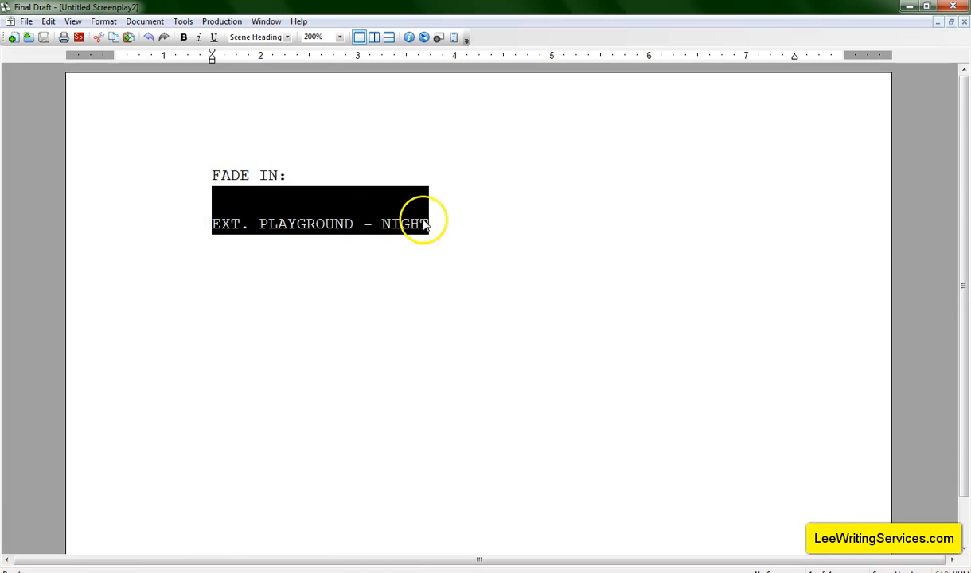
pyautogui.click(230, 224)
pyautogui.moveTo(428, 224); pyautogui.dragTo(205, 226)
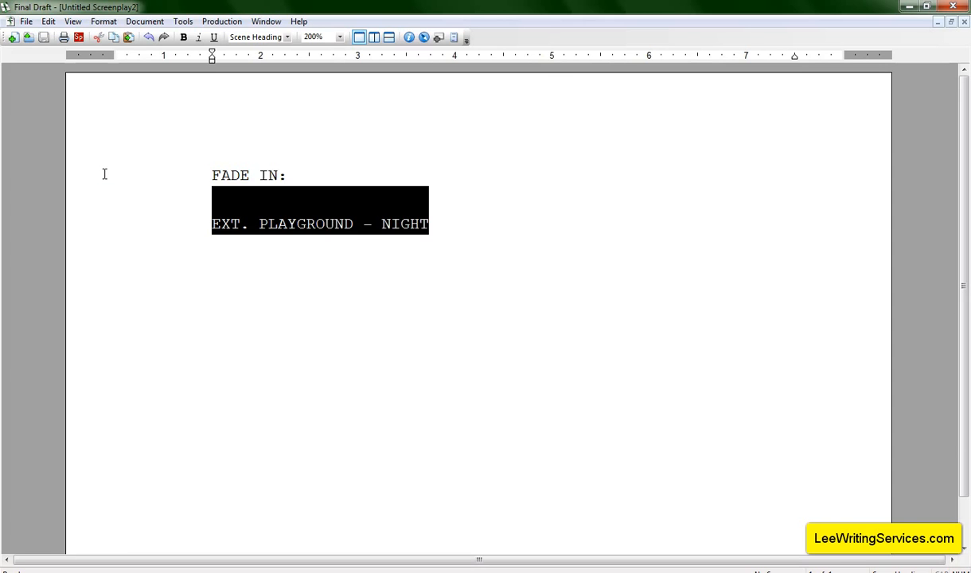
pyautogui.write('I')
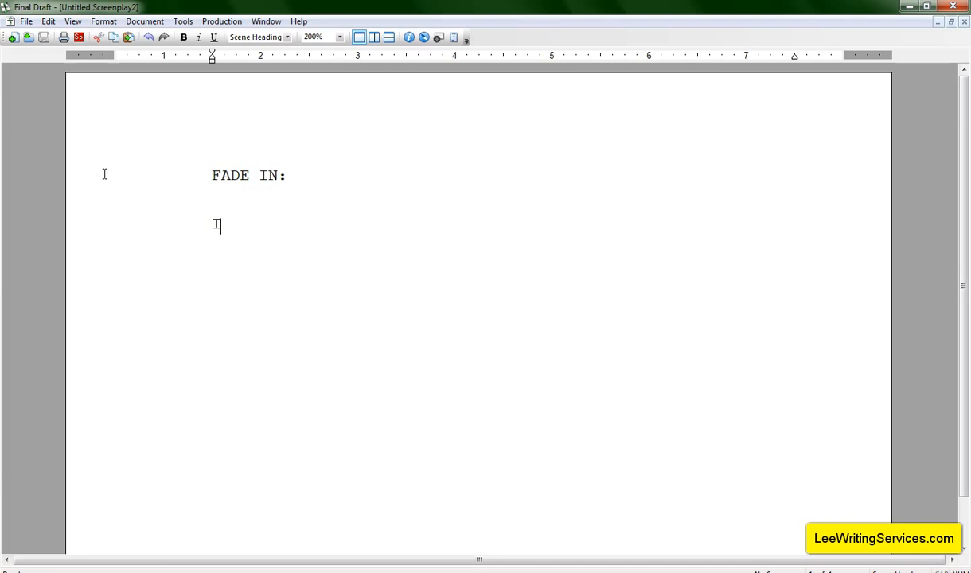
pyautogui.write('NT. BATHROOM - NIGHT')
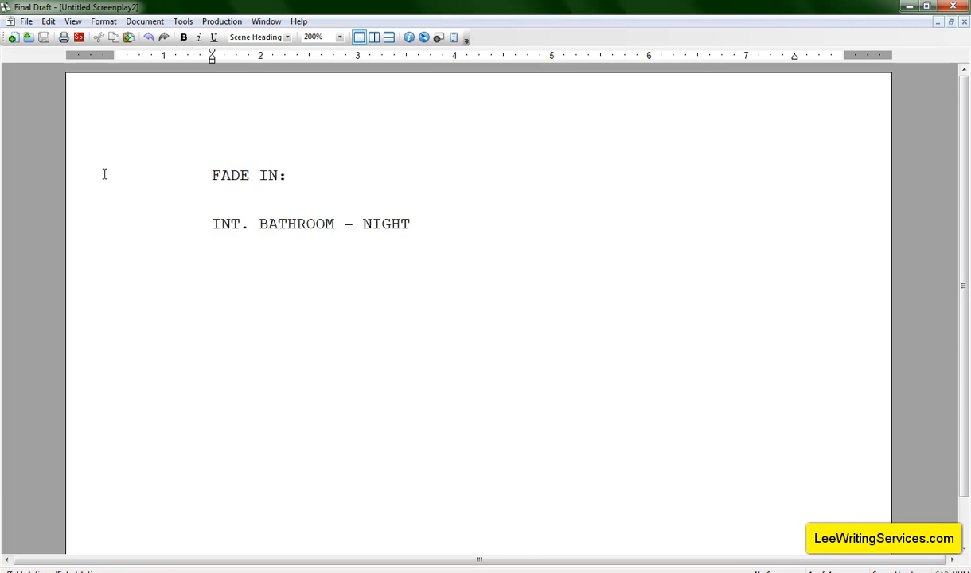
pyautogui.press('Return')
# Delete the bathroom scene heading's text back to an empty heading line
pyautogui.press('Up')
pyautogui.press('Right')
pyautogui.press('Right')
pyautogui.press('Left')
pyautogui.press('Left')
pyautogui.press('Left')
pyautogui.press('Right')
pyautogui.press('Right')
pyautogui.press('Right')
pyautogui.press('Right')
pyautogui.press('Right')
pyautogui.press('Right')
pyautogui.press('Right')
pyautogui.press('Right')
pyautogui.press('Right')
pyautogui.press('Right')
pyautogui.press('Right')
pyautogui.press('Right')
pyautogui.press('Right')
pyautogui.press('Right')
pyautogui.press('Right')
pyautogui.press('Right')
pyautogui.press('Right')
pyautogui.press('Right')
pyautogui.press('Right')
pyautogui.press('Right')
pyautogui.press('Right')
pyautogui.press('Return')
pyautogui.press('BackSpace')
pyautogui.press('BackSpace')
pyautogui.press('BackSpace')
pyautogui.press('BackSpace')
pyautogui.press('BackSpace')
pyautogui.press('BackSpace')
pyautogui.press('BackSpace')
pyautogui.press('BackSpace')
pyautogui.press('BackSpace')
pyautogui.press('BackSpace')
pyautogui.press('BackSpace')
pyautogui.press('BackSpace')
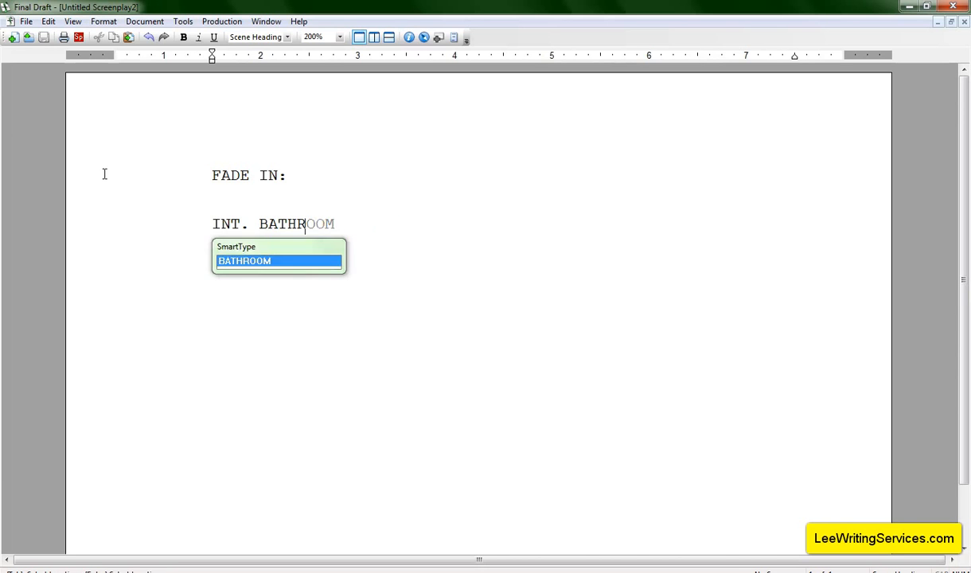
pyautogui.press('BackSpace')
pyautogui.press('BackSpace')
pyautogui.press('BackSpace')
pyautogui.press('BackSpace')
pyautogui.press('BackSpace')
pyautogui.press('BackSpace')
pyautogui.press('BackSpace')
pyautogui.press('BackSpace')
pyautogui.press('BackSpace')
pyautogui.press('BackSpace')
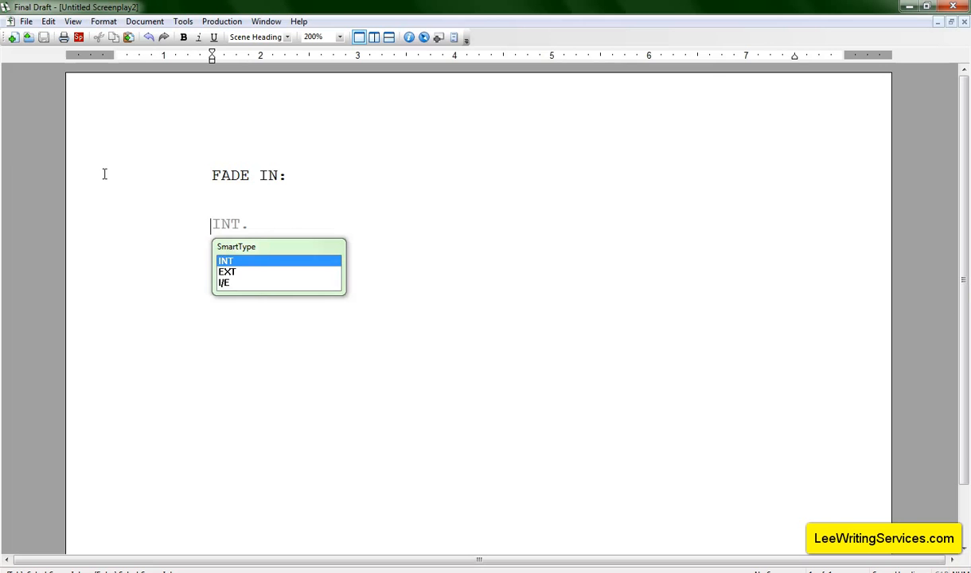
# Try choosing EXT. as the heading's intro from the SmartType suggestions, then delete it
pyautogui.write('EX')
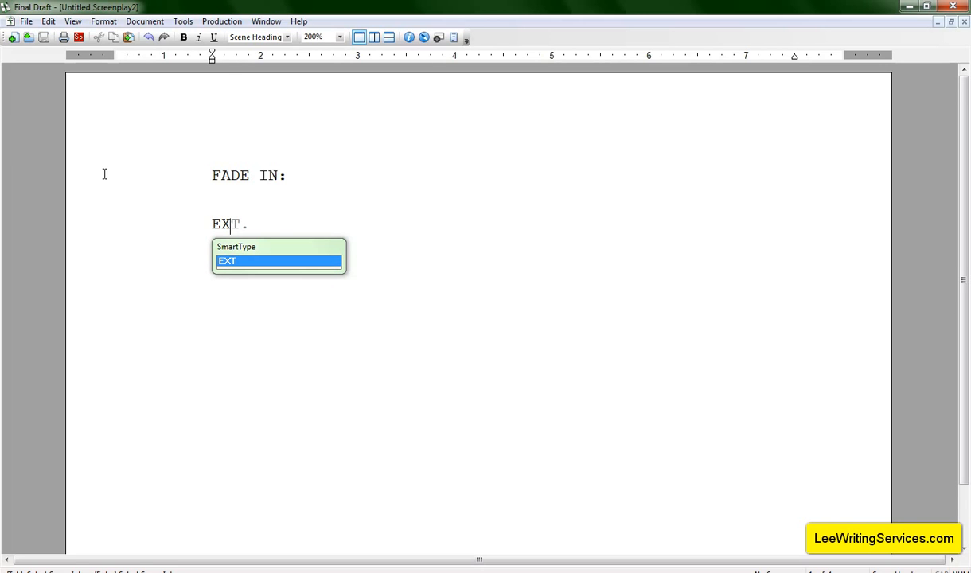
pyautogui.press('BackSpace')
pyautogui.press('BackSpace')
pyautogui.write('E')
pyautogui.press('Return')
pyautogui.press('BackSpace')
pyautogui.press('BackSpace')
pyautogui.press('BackSpace')
pyautogui.press('BackSpace')
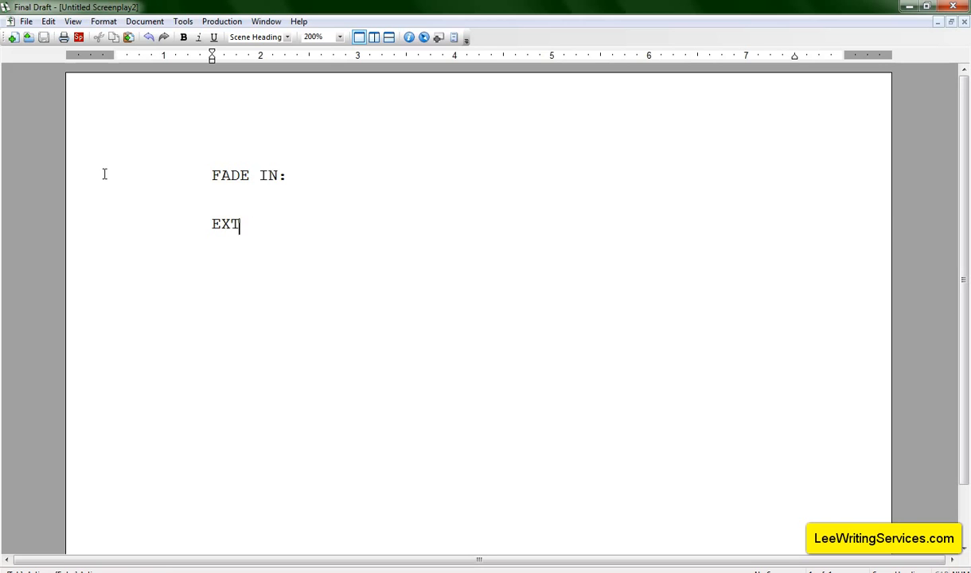
# Enter INT. as the heading's intro from the SmartType suggestions
pyautogui.press('BackSpace')
pyautogui.write('I')
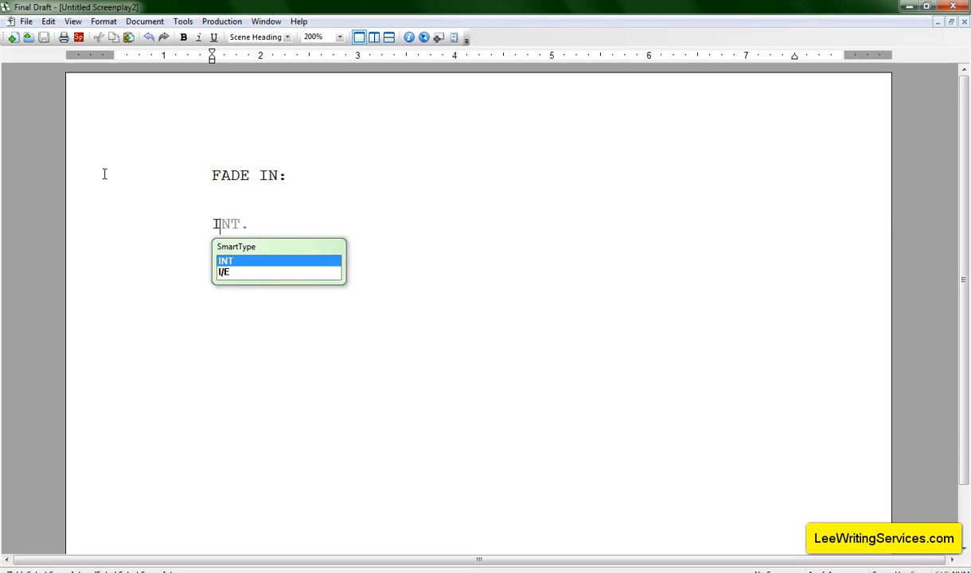
pyautogui.press('Return')
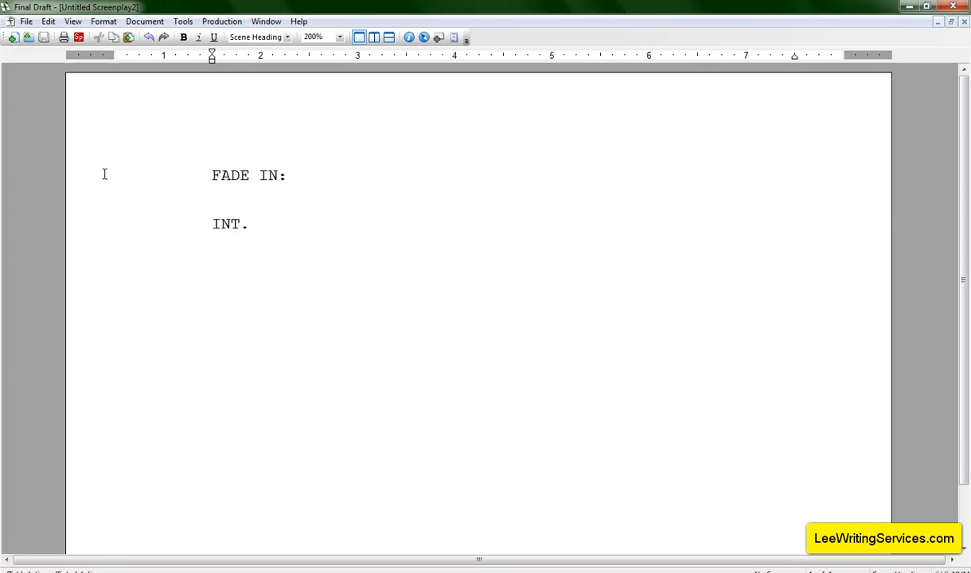
pyautogui.press('BackSpace')
pyautogui.press('BackSpace')
pyautogui.press('BackSpace')
pyautogui.press('BackSpace')
pyautogui.press('BackSpace')
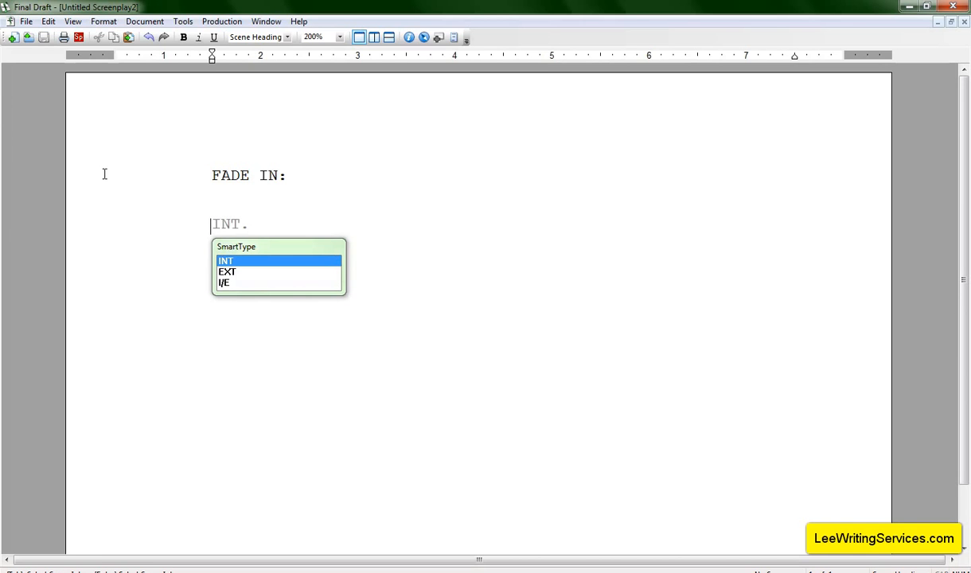
pyautogui.write('i')
pyautogui.press('Return')
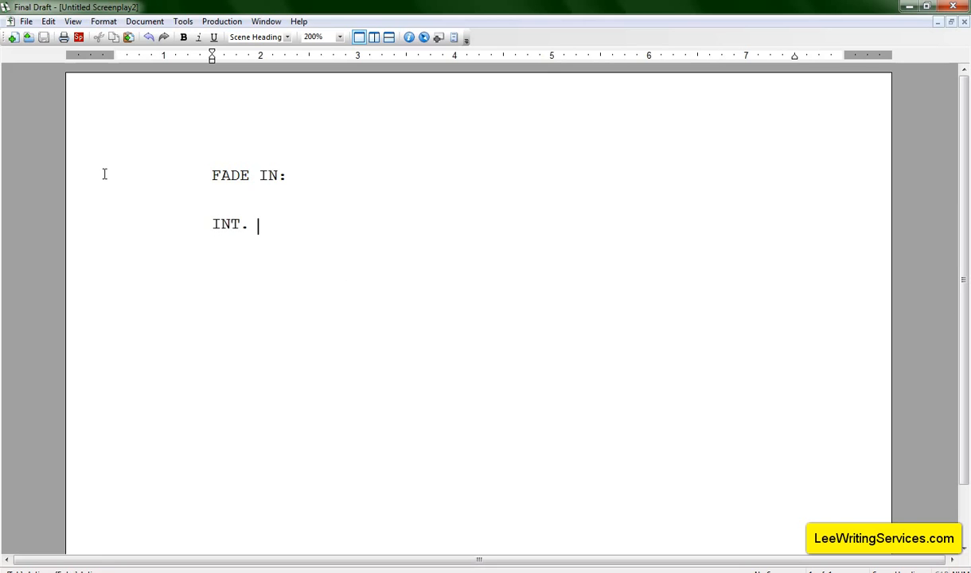
# Try typing PLAYGROUND and SPACE SHIP as the heading's location, deleting each attempt
pyautogui.write('PLAY')
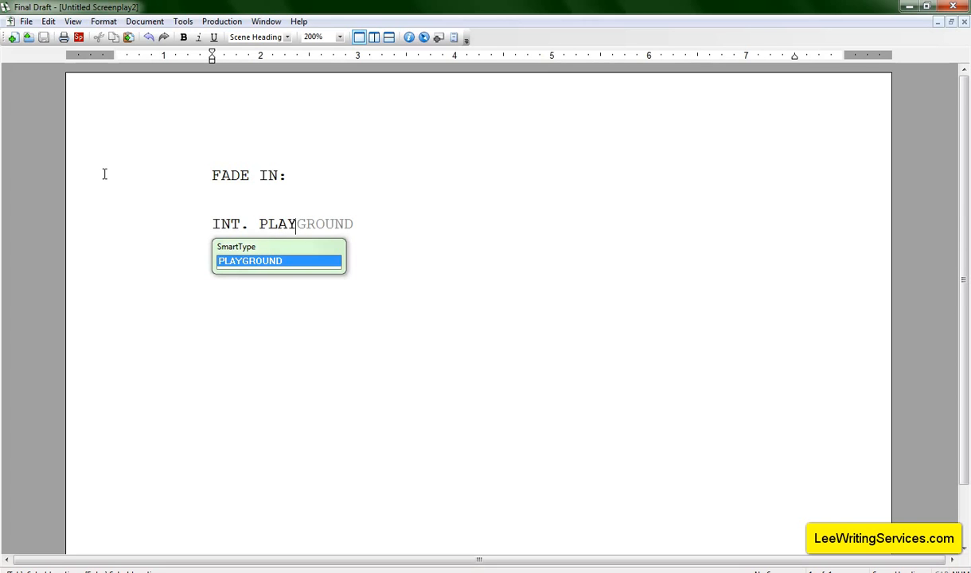
pyautogui.press('BackSpace')
pyautogui.press('BackSpace')
pyautogui.press('BackSpace')
pyautogui.press('BackSpace')
pyautogui.write('SPAC')
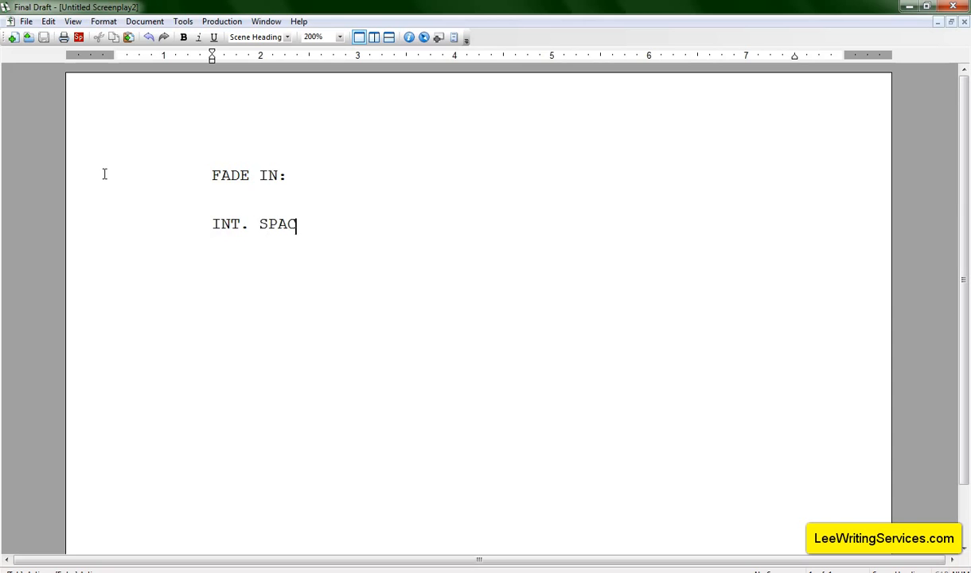
pyautogui.write('E SHIP')
pyautogui.press('BackSpace')
pyautogui.press('BackSpace')
pyautogui.press('BackSpace')
pyautogui.press('BackSpace')
pyautogui.press('BackSpace')
pyautogui.press('BackSpace')
# Try typing BATHROOM as the location repeatedly, erasing it back to its first letter
pyautogui.press('BackSpace')
pyautogui.press('BackSpace')
pyautogui.press('BackSpace')
pyautogui.press('BackSpace')
pyautogui.write('BATHR')
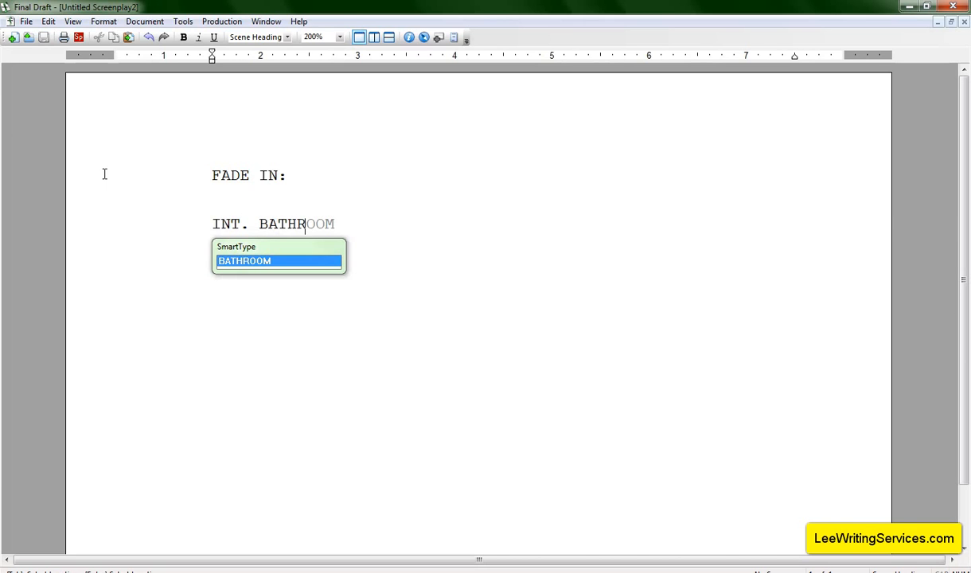
pyautogui.press('BackSpace')
pyautogui.press('BackSpace')
pyautogui.press('BackSpace')
pyautogui.press('BackSpace')
pyautogui.press('BackSpace')
pyautogui.write('BATHROOM')
pyautogui.press('BackSpace')
pyautogui.press('BackSpace')
pyautogui.press('BackSpace')
pyautogui.press('BackSpace')
pyautogui.press('BackSpace')
pyautogui.press('BackSpace')
pyautogui.press('BackSpace')
pyautogui.press('BackSpace')
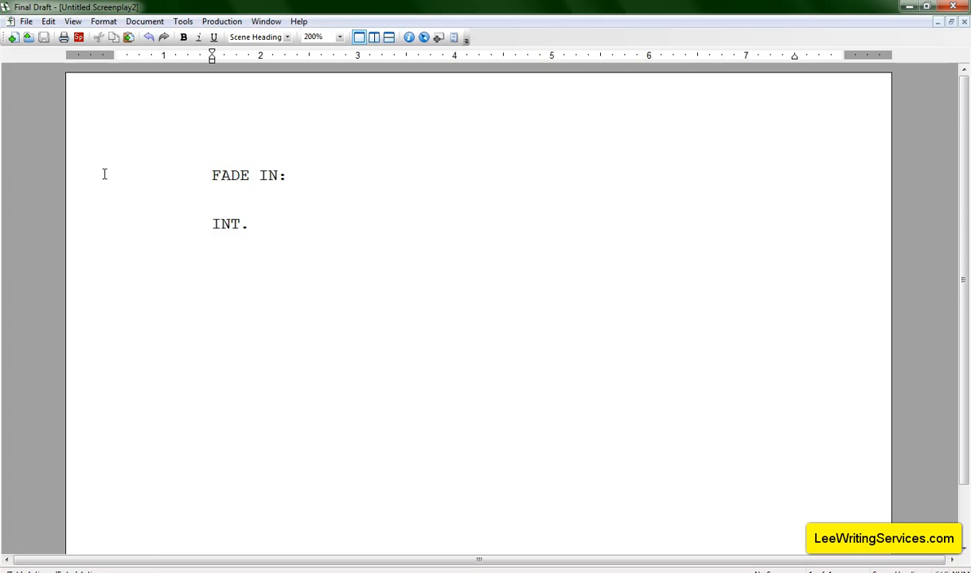
pyautogui.write('BATHROOM')
pyautogui.press('BackSpace')
pyautogui.press('BackSpace')
pyautogui.press('BackSpace')
pyautogui.press('BackSpace')
pyautogui.press('BackSpace')
pyautogui.press('BackSpace')
pyautogui.press('BackSpace')
pyautogui.press('BackSpace')
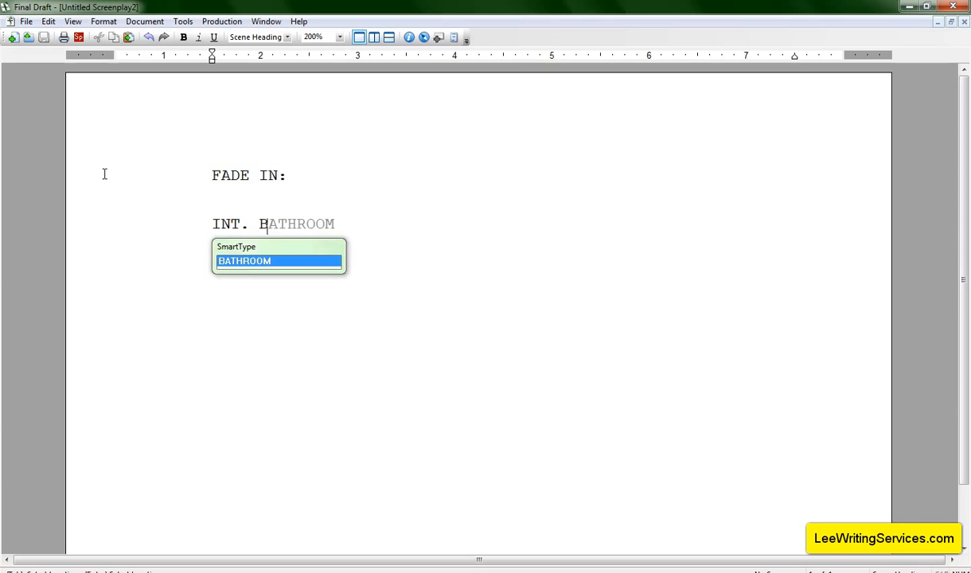
# Try accepting BATHROOM, then swap it for PLAYGROUND from the SmartType suggestions
pyautogui.press('Return')
pyautogui.press('BackSpace')
pyautogui.press('BackSpace')
pyautogui.press('BackSpace')
pyautogui.press('BackSpace')
pyautogui.press('BackSpace')
pyautogui.press('BackSpace')
pyautogui.press('BackSpace')
pyautogui.press('BackSpace')
pyautogui.write('P')
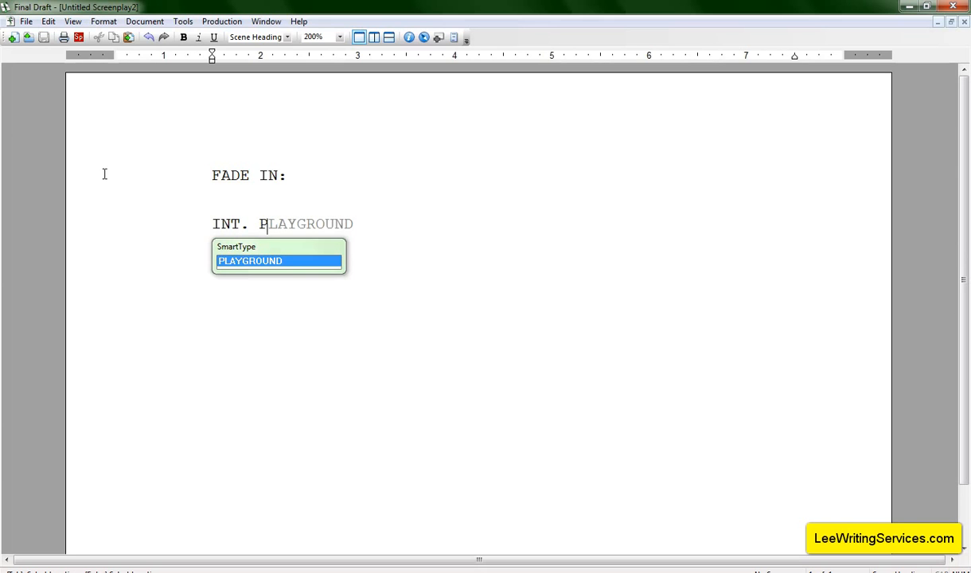
pyautogui.press('Return')
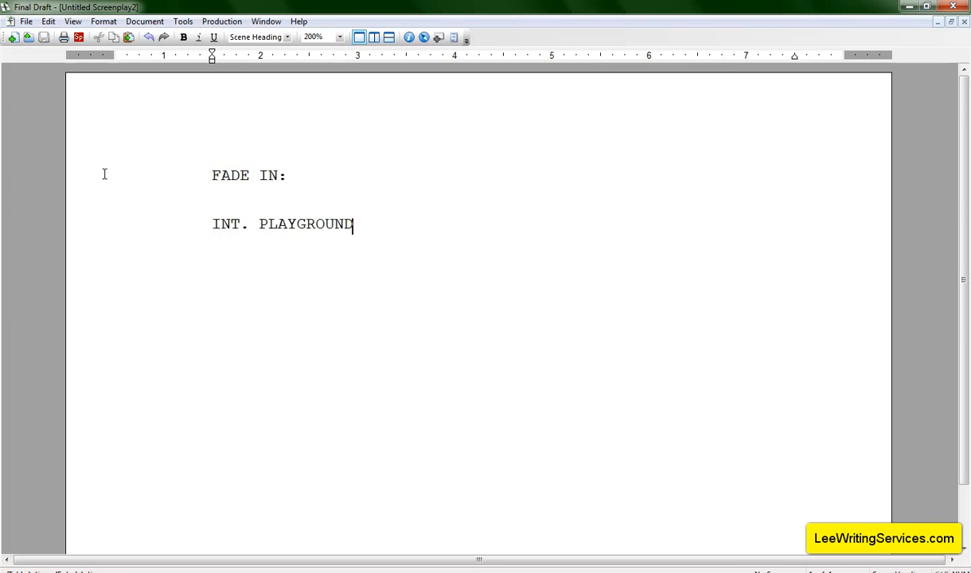
# Try changing the heading to INT. SPACE SHIP - OUTER SPACE
pyautogui.press('BackSpace')
pyautogui.press('BackSpace')
pyautogui.press('BackSpace')
pyautogui.press('BackSpace')
pyautogui.press('BackSpace')
pyautogui.press('BackSpace')
pyautogui.press('BackSpace')
pyautogui.press('BackSpace')
pyautogui.press('BackSpace')
pyautogui.press('BackSpace')
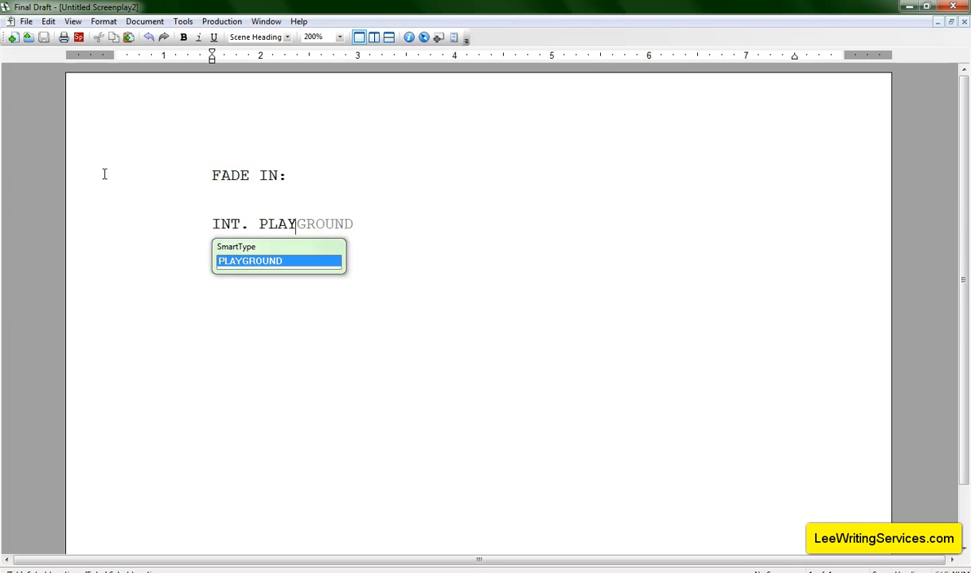
pyautogui.write('SPACE SHIP -')
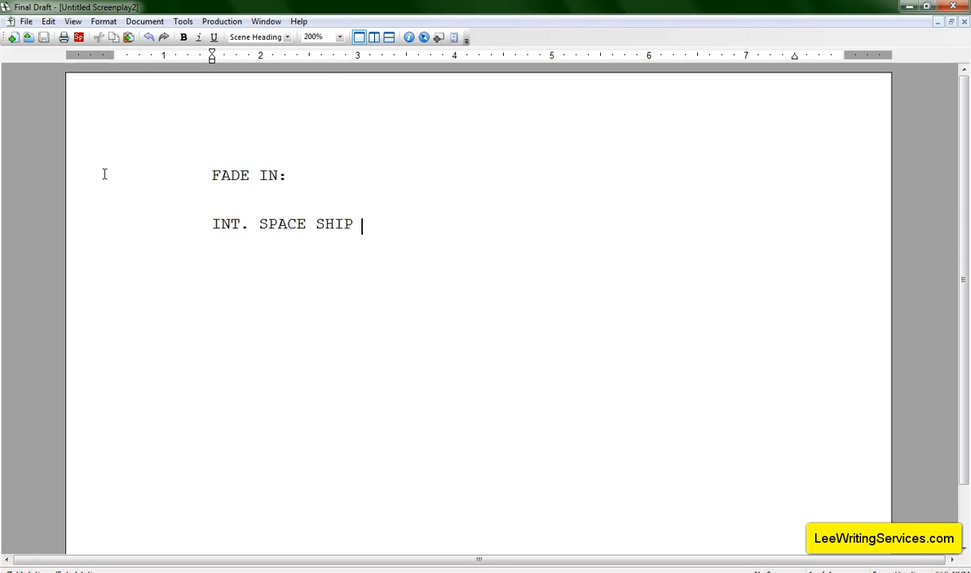
pyautogui.press('BackSpace')
pyautogui.press('BackSpace')
pyautogui.press('BackSpace')
pyautogui.write('- EXT')
pyautogui.press('BackSpace')
pyautogui.press('BackSpace')
pyautogui.press('BackSpace')
pyautogui.write('NIGHT')
pyautogui.press('BackSpace')
pyautogui.press('BackSpace')
pyautogui.press('BackSpace')
pyautogui.press('BackSpace')
pyautogui.press('BackSpace')
pyautogui.press('BackSpace')
pyautogui.press('BackSpace')
pyautogui.write('- OUTER SPACE')
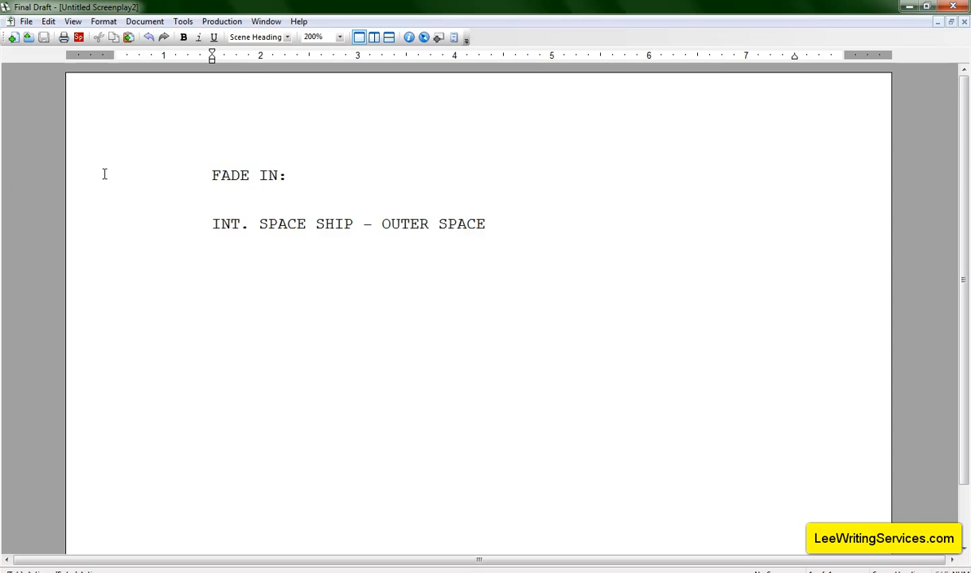
# Delete the location and time, leaving only INT. in the heading
pyautogui.press('BackSpace')
pyautogui.press('BackSpace')
pyautogui.press('BackSpace')
pyautogui.press('BackSpace')
pyautogui.press('BackSpace')
pyautogui.press('BackSpace')
pyautogui.press('BackSpace')
pyautogui.press('BackSpace')
pyautogui.press('BackSpace')
pyautogui.press('BackSpace')
pyautogui.press('BackSpace')
pyautogui.press('BackSpace')
pyautogui.press('BackSpace')
pyautogui.press('BackSpace')
pyautogui.press('BackSpace')
pyautogui.press('BackSpace')
pyautogui.press('BackSpace')
pyautogui.press('BackSpace')
pyautogui.press('BackSpace')
pyautogui.press('BackSpace')
pyautogui.press('BackSpace')
pyautogui.press('BackSpace')
pyautogui.press('BackSpace')
pyautogui.press('BackSpace')
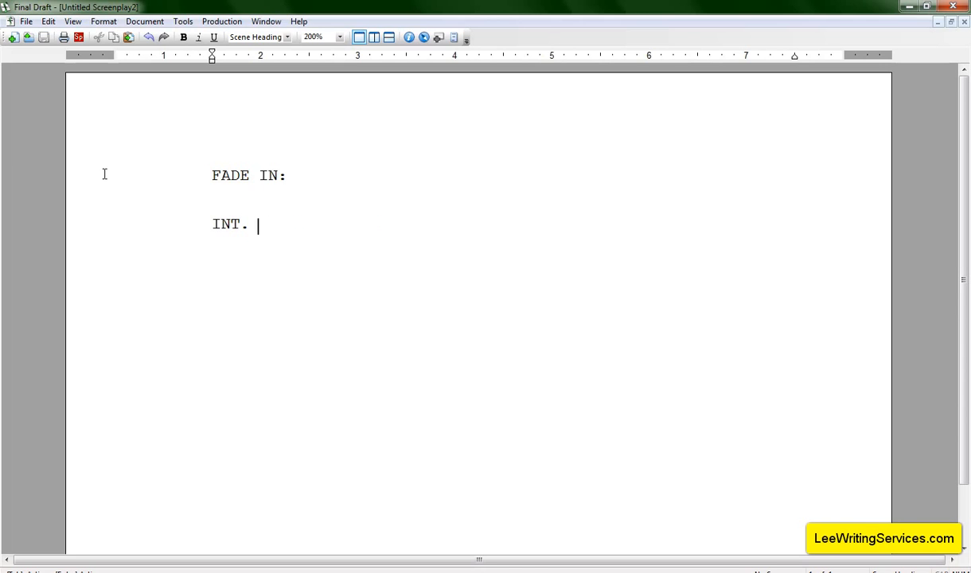
# Complete the heading as INT. BARN - NIGHT and begin a new INT. scene heading below the action line
pyautogui.write('BARN - NIG')
pyautogui.press('Return')
pyautogui.press('Return')
pyautogui.write('In')
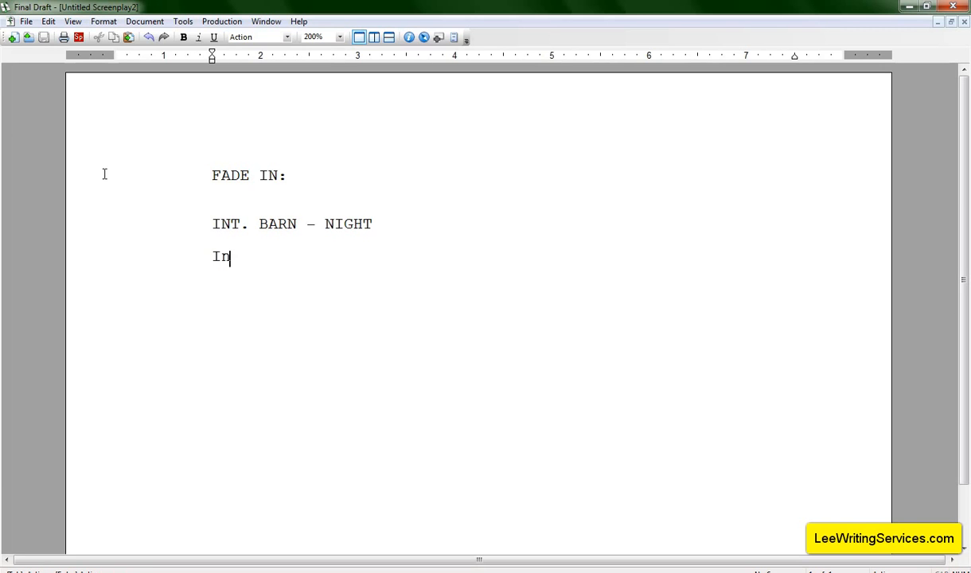
pyautogui.write('t. ')
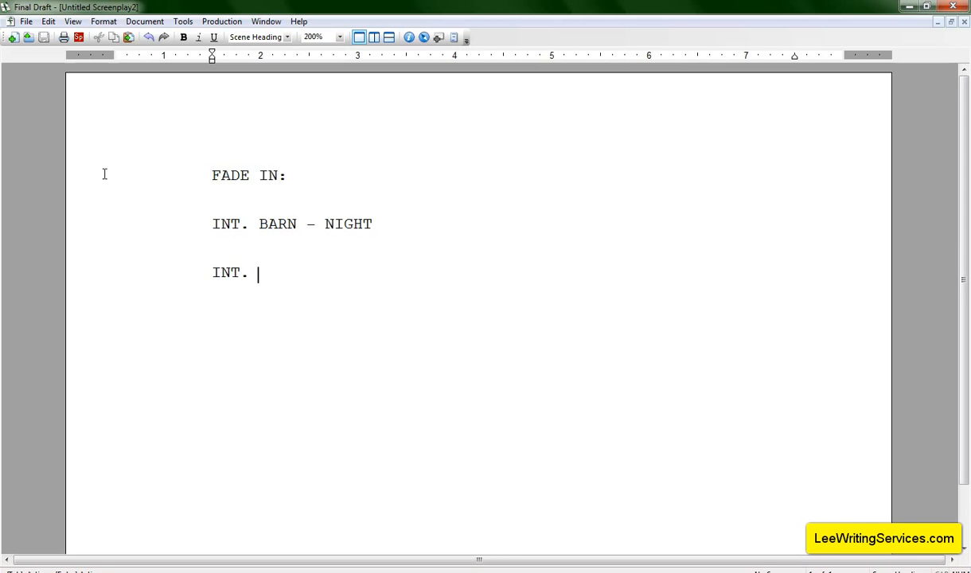
pyautogui.write('B')
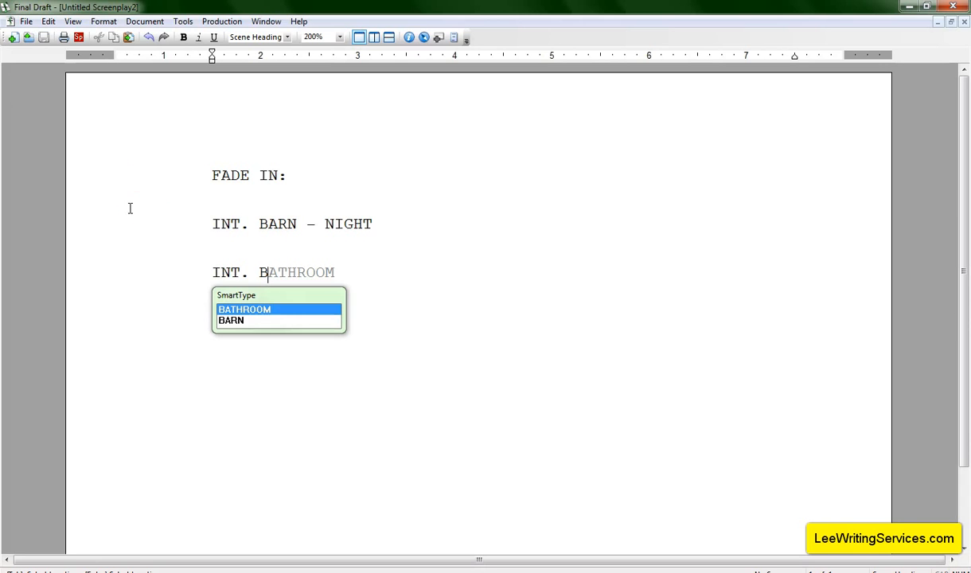
# Try picking BARN from the SmartType location suggestions for the new heading, then delete it
pyautogui.press('Down')
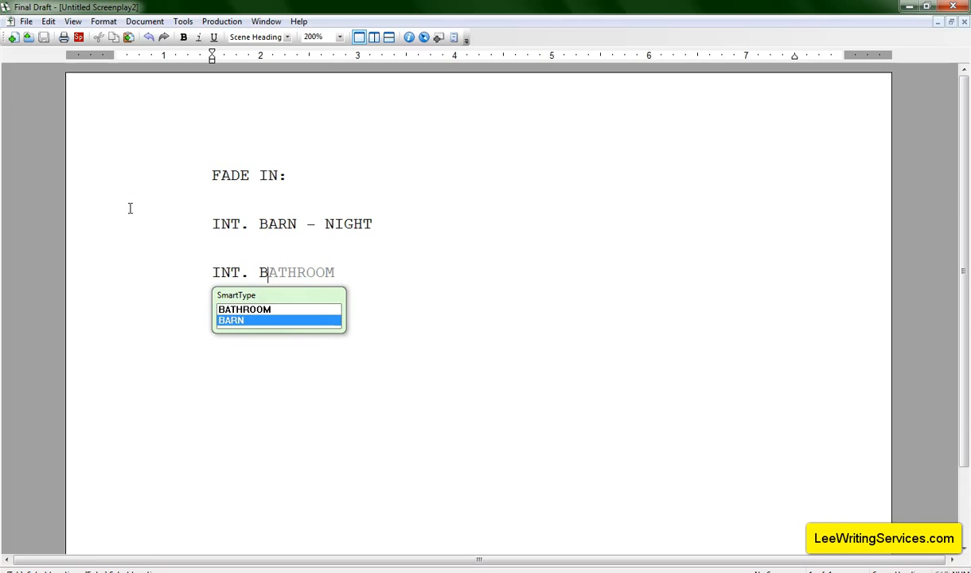
pyautogui.press('Return')
pyautogui.press('BackSpace')
pyautogui.press('BackSpace')
pyautogui.press('BackSpace')
pyautogui.press('BackSpace')
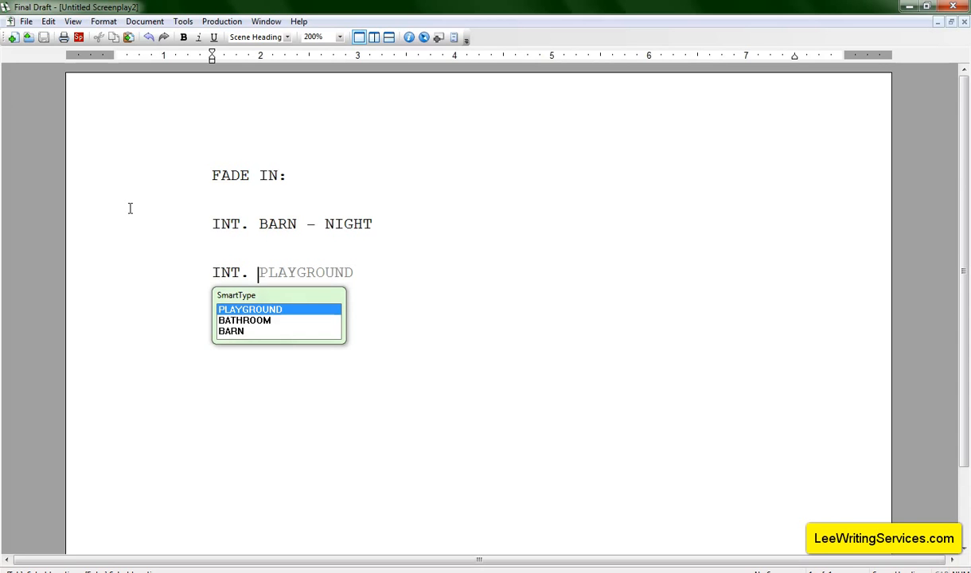
# Cycle through the SmartType location suggestions and accept PLAYGROUND for the new INT. heading
pyautogui.press('Down')
pyautogui.press('Down')
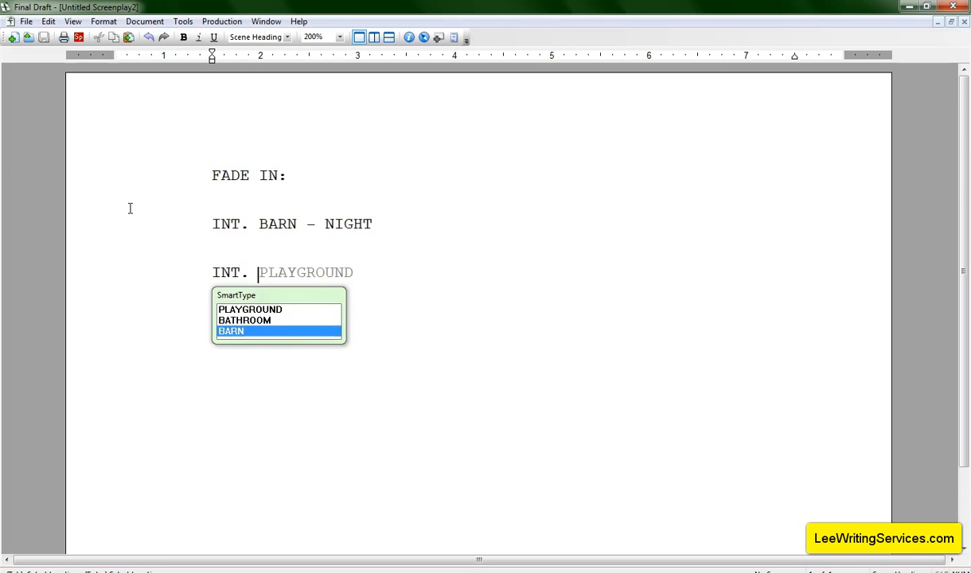
pyautogui.press('Up')
pyautogui.press('Up')
pyautogui.press('Down')
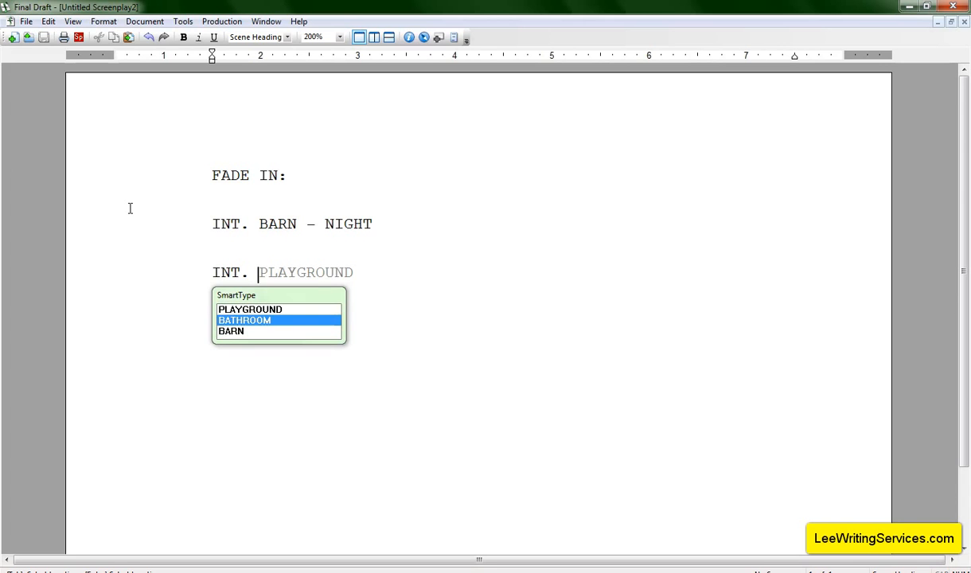
pyautogui.press('Up')
pyautogui.press('Down')
pyautogui.press('Up')
pyautogui.press('Down')
pyautogui.press('Down')
pyautogui.press('Up')
pyautogui.press('Up')
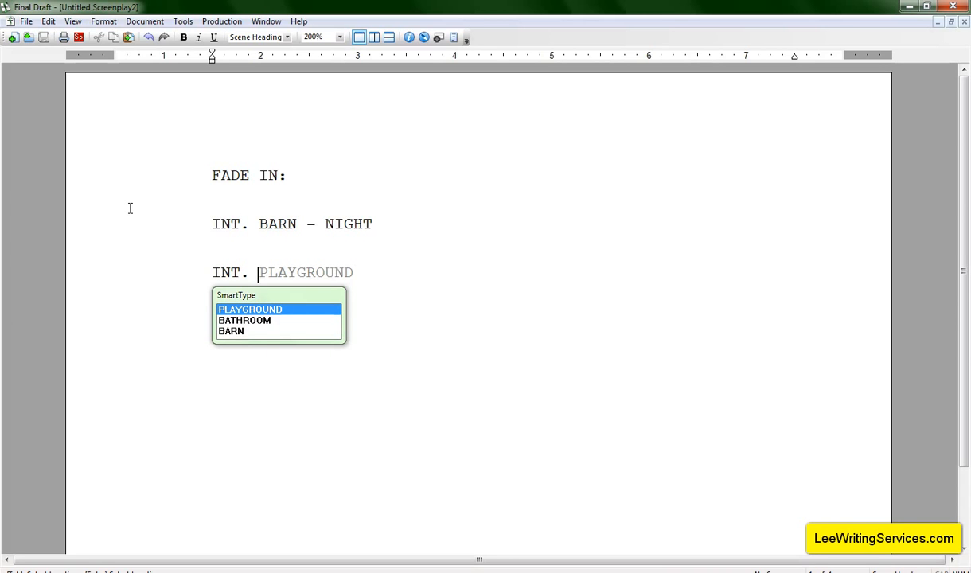
pyautogui.press('Down')
pyautogui.press('Down')
pyautogui.press('Up')
pyautogui.press('Up')
pyautogui.press('Return')
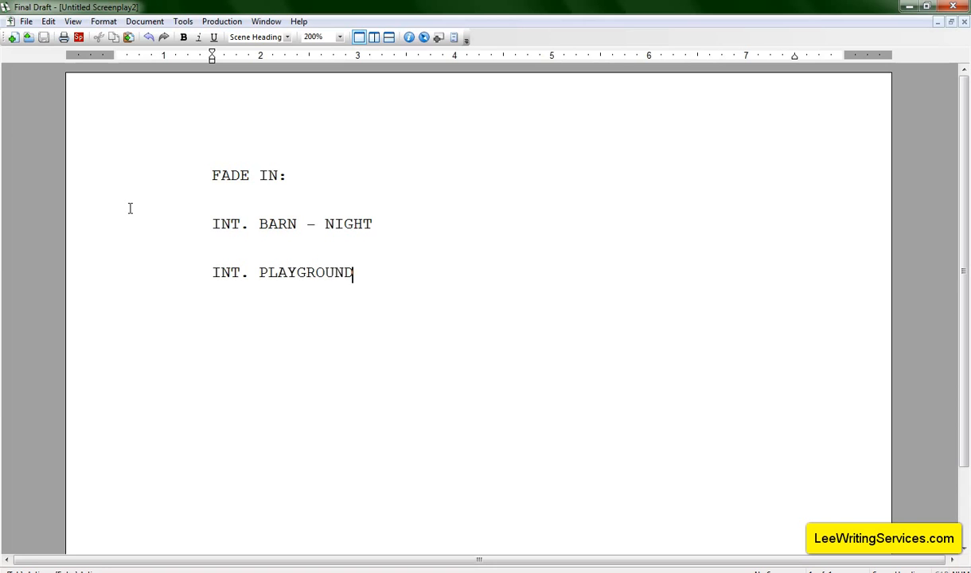
# Replace the heading's intro with EXT. and choose BARN from the SmartType location suggestions
pyautogui.press('BackSpace')
pyautogui.press('BackSpace')
pyautogui.press('BackSpace')
pyautogui.press('BackSpace')
pyautogui.press('BackSpace')
pyautogui.press('BackSpace')
pyautogui.press('BackSpace')
pyautogui.press('BackSpace')
pyautogui.press('BackSpace')
pyautogui.press('BackSpace')
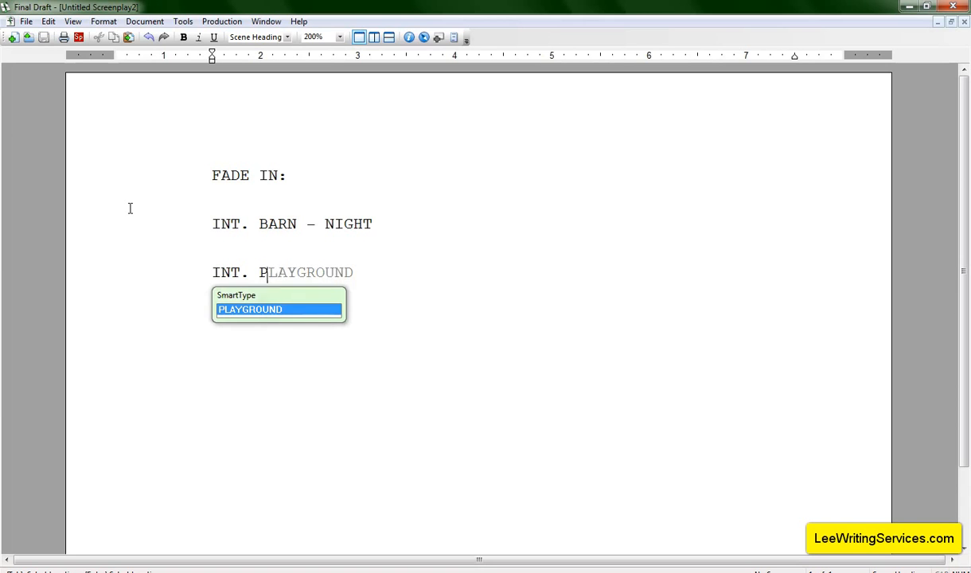
pyautogui.press('BackSpace')
pyautogui.press('BackSpace')
pyautogui.press('BackSpace')
pyautogui.press('BackSpace')
pyautogui.press('BackSpace')
pyautogui.write('E')
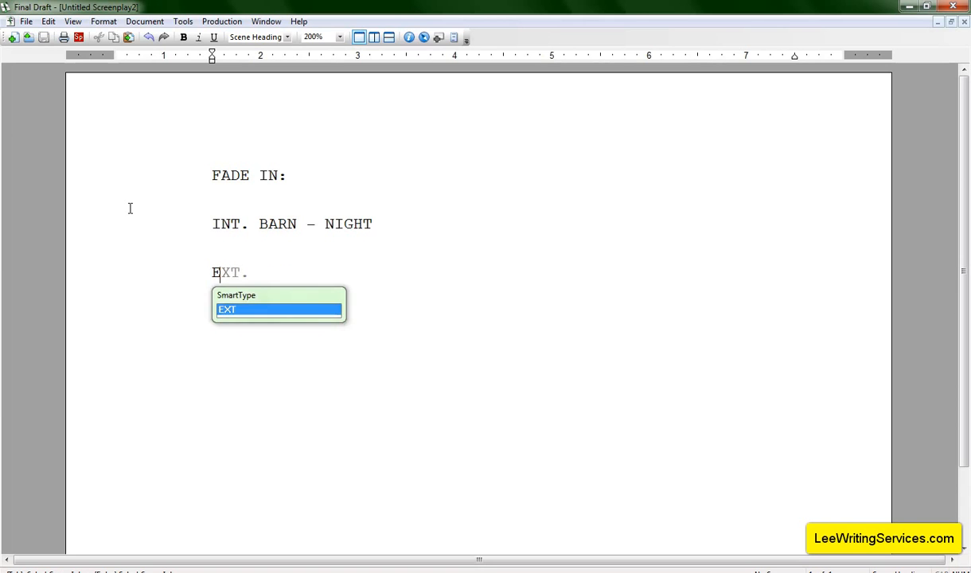
pyautogui.press('Return')
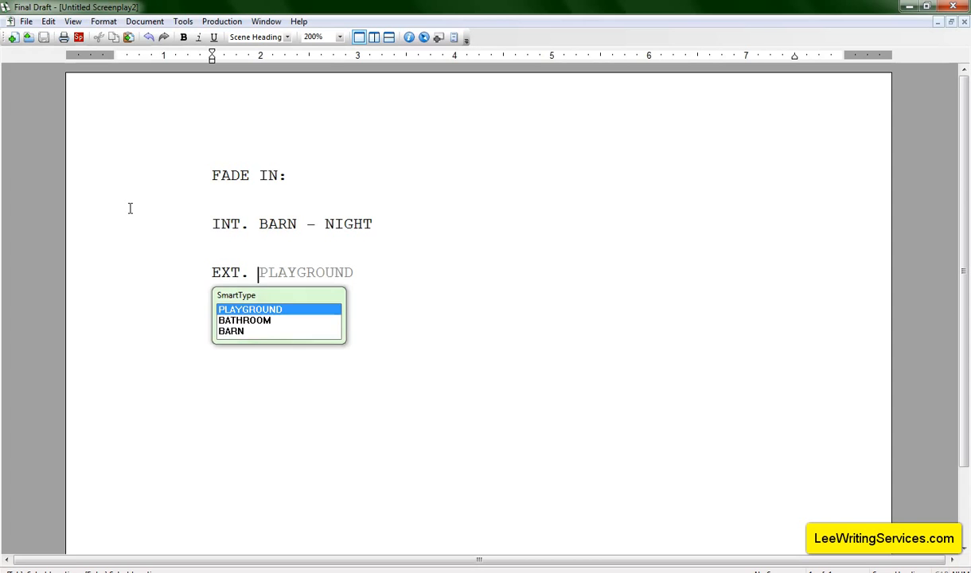
pyautogui.press('Down')
pyautogui.press('Down')
pyautogui.press('Return')
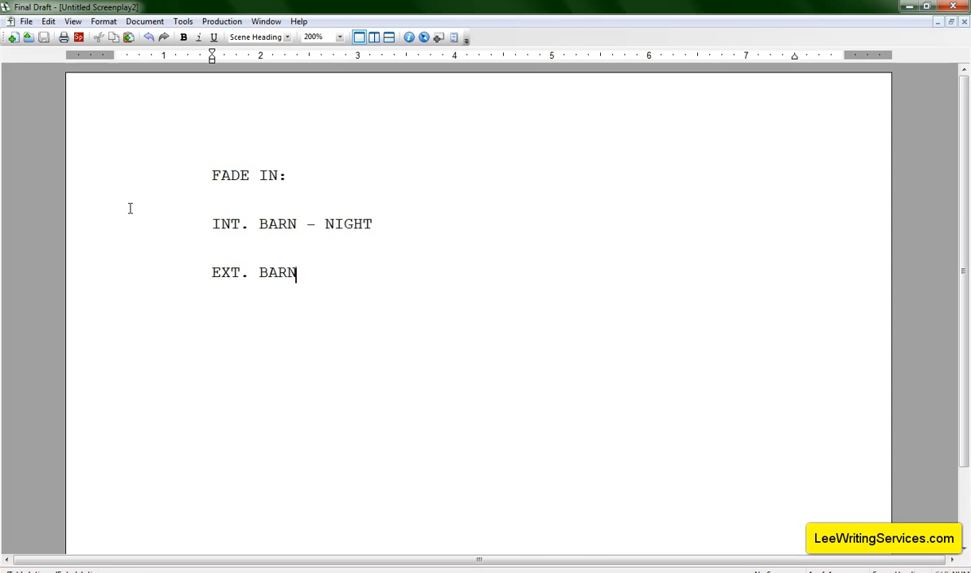
# Retype the heading as EXT. BATHROOM - DAY, picking BATHROOM from the SmartType location list
pyautogui.press('BackSpace')
pyautogui.press('BackSpace')
pyautogui.press('BackSpace')
pyautogui.press('BackSpace')
pyautogui.press('BackSpace')
pyautogui.press('BackSpace')
pyautogui.press('BackSpace')
pyautogui.press('BackSpace')
pyautogui.press('BackSpace')
pyautogui.write('EX')
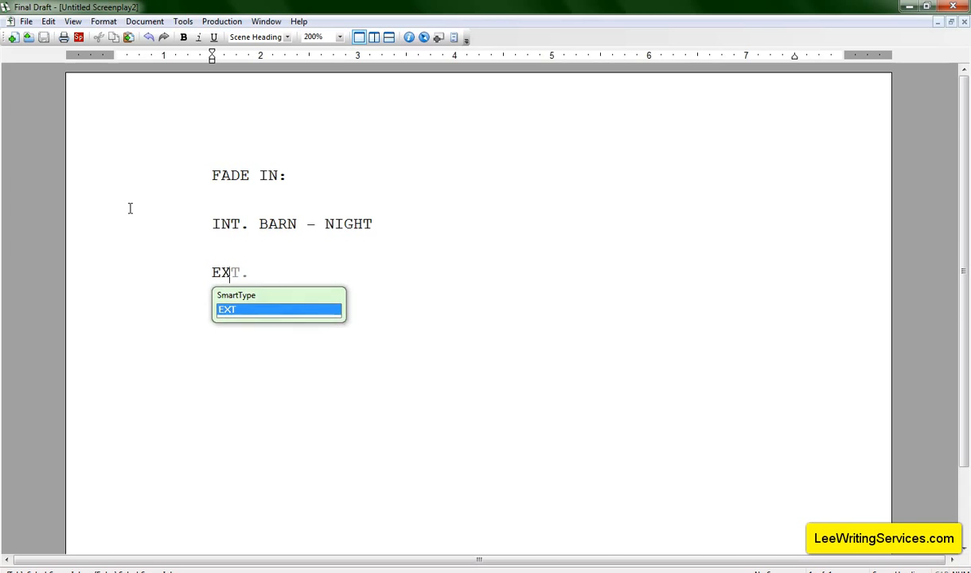
pyautogui.write('T.')
pyautogui.press('BackSpace')
pyautogui.press('BackSpace')
pyautogui.press('BackSpace')
pyautogui.press('BackSpace')
pyautogui.press('BackSpace')
pyautogui.write('EXT.')
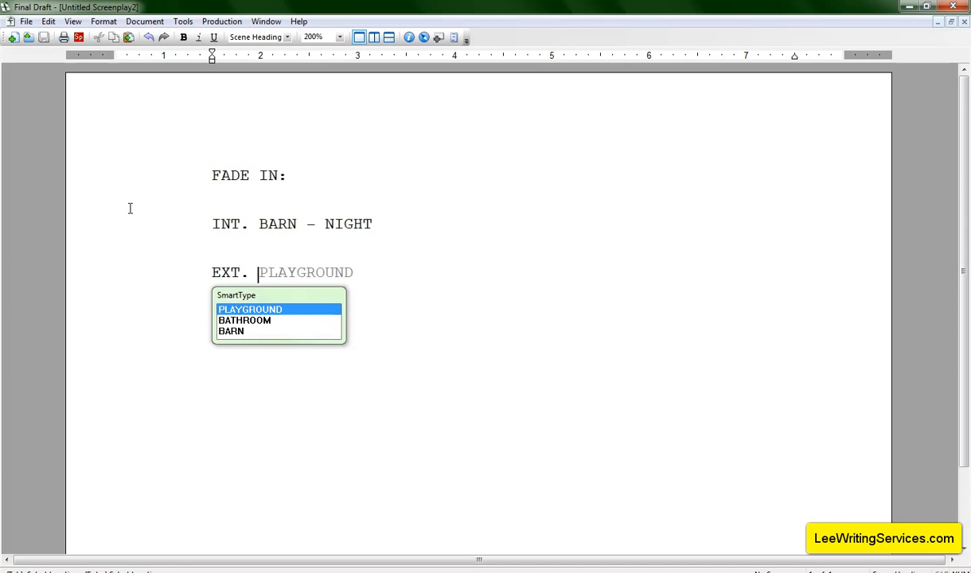
pyautogui.press('Down')
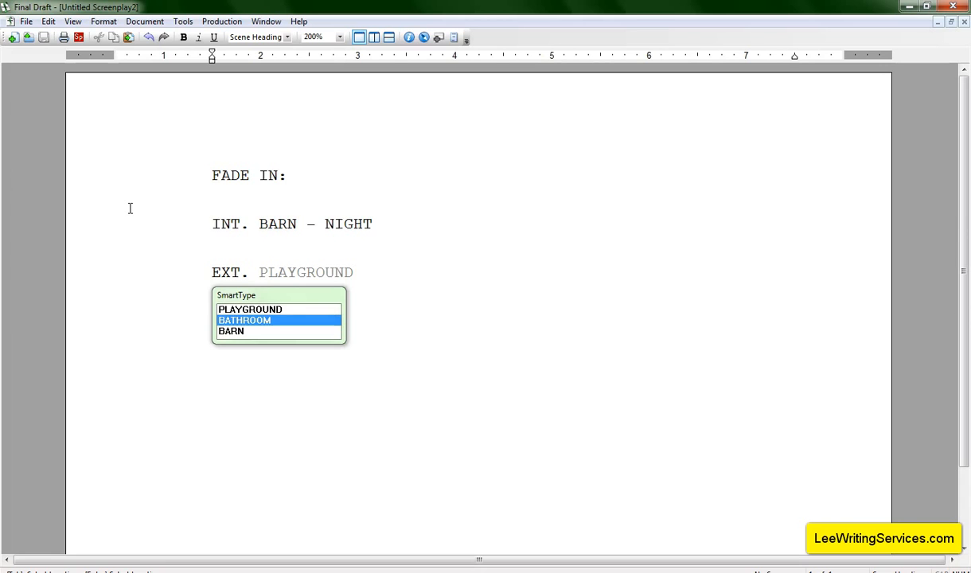
pyautogui.press('Return')
pyautogui.write('- DAY')
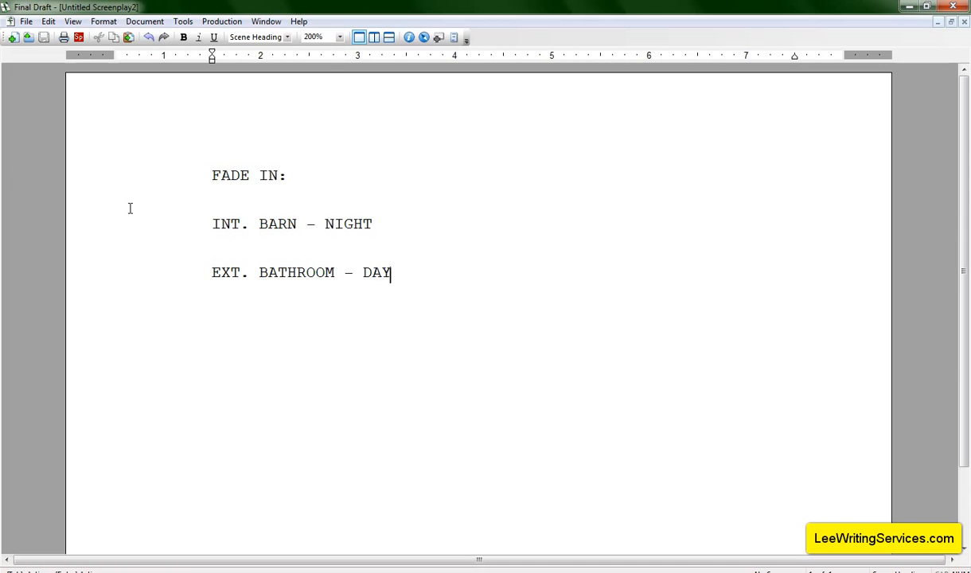
# Change the heading's intro to INT., keeping BATHROOM - DAY
pyautogui.press('Left')
pyautogui.press('Left')
pyautogui.press('Left')
pyautogui.press('Left')
pyautogui.press('Left')
pyautogui.press('Left')
pyautogui.press('Left')
pyautogui.press('Left')
pyautogui.press('Left')
pyautogui.press('Left')
pyautogui.press('Left')
pyautogui.press('Left')
pyautogui.press('Left')
pyautogui.press('Left')
pyautogui.press('Left')
pyautogui.press('Left')
pyautogui.press('Left')
pyautogui.press('Left')
pyautogui.press('Right')
pyautogui.press('Right')
pyautogui.press('BackSpace')
pyautogui.press('BackSpace')
pyautogui.press('BackSpace')
pyautogui.write('INT')
# Delete the entire INT. BATHROOM - DAY heading line
pyautogui.press('Right')
pyautogui.press('Right')
pyautogui.press('Right')
pyautogui.press('Right')
pyautogui.press('Right')
pyautogui.press('Right')
pyautogui.press('Right')
pyautogui.press('Right')
pyautogui.press('Right')
pyautogui.press('Right')
pyautogui.press('Right')
pyautogui.press('Right')
pyautogui.press('Right')
pyautogui.press('Right')
pyautogui.press('Right')
pyautogui.press('Right')
pyautogui.press('Up')
pyautogui.press('Down')
pyautogui.press('Up')
pyautogui.press('Right')
pyautogui.press('Right')
pyautogui.press('BackSpace')
pyautogui.press('BackSpace')
pyautogui.press('BackSpace')
pyautogui.press('BackSpace')
pyautogui.press('BackSpace')
pyautogui.press('BackSpace')
pyautogui.press('BackSpace')
pyautogui.press('BackSpace')
pyautogui.press('BackSpace')
pyautogui.press('BackSpace')
pyautogui.press('BackSpace')
pyautogui.press('BackSpace')
pyautogui.press('BackSpace')
pyautogui.press('BackSpace')
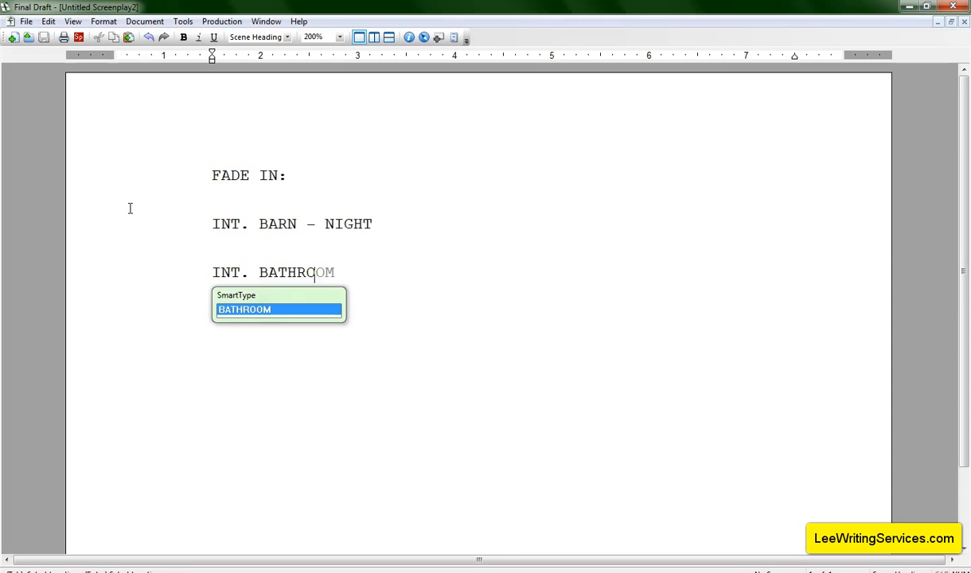
pyautogui.press('BackSpace')
pyautogui.press('BackSpace')
pyautogui.press('BackSpace')
pyautogui.press('BackSpace')
pyautogui.press('BackSpace')
pyautogui.press('BackSpace')
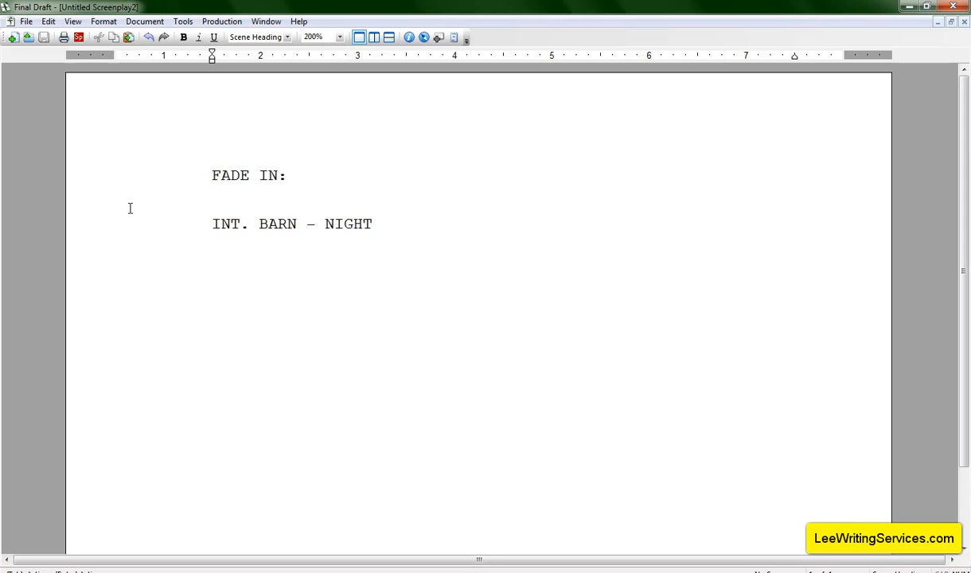
# Delete the INT. BARN - NIGHT heading, leaving an empty scene heading
pyautogui.press('BackSpace')
pyautogui.press('BackSpace')
pyautogui.press('BackSpace')
pyautogui.press('BackSpace')
pyautogui.press('BackSpace')
pyautogui.press('BackSpace')
pyautogui.press('BackSpace')
pyautogui.press('BackSpace')
pyautogui.press('BackSpace')
pyautogui.press('BackSpace')
pyautogui.press('BackSpace')
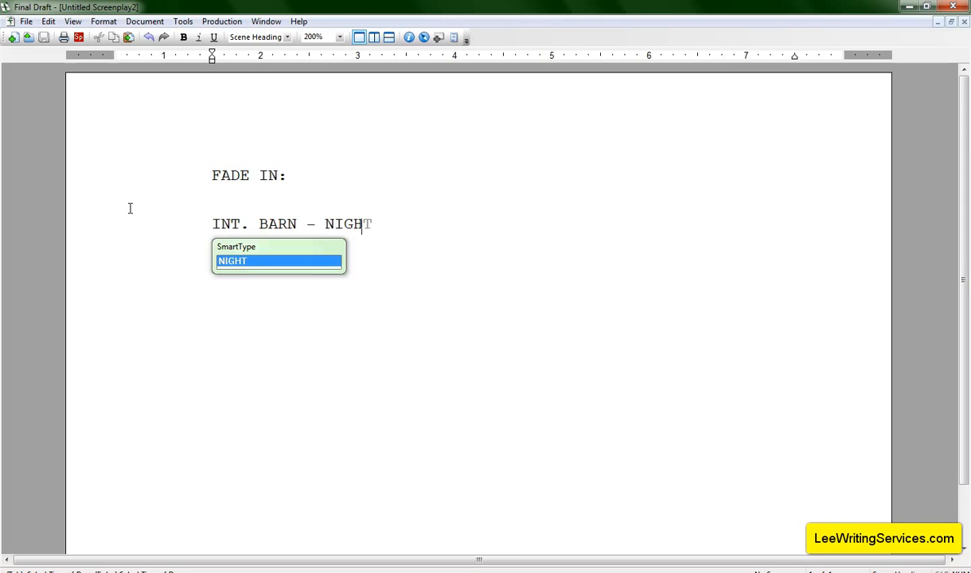
pyautogui.press('BackSpace')
pyautogui.press('BackSpace')
pyautogui.press('BackSpace')
pyautogui.press('BackSpace')
pyautogui.press('BackSpace')
pyautogui.press('BackSpace')
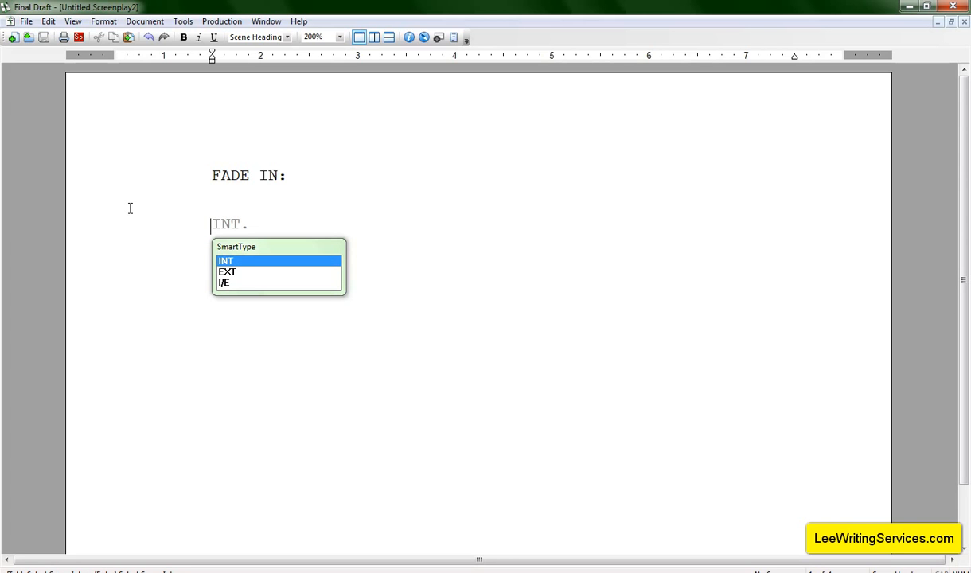
# Try entering EXT. OUTER SPACE as the heading, then delete it again
pyautogui.write('EXT.')
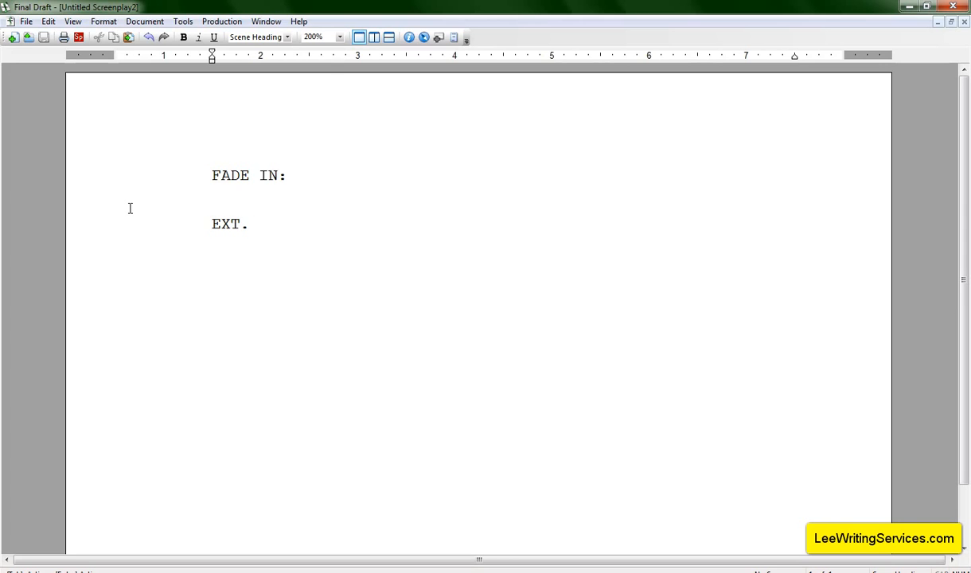
pyautogui.write('OUTER SPACE')
pyautogui.press('Return')
pyautogui.press('BackSpace')
pyautogui.press('BackSpace')
pyautogui.press('BackSpace')
pyautogui.press('BackSpace')
pyautogui.press('BackSpace')
pyautogui.press('BackSpace')
pyautogui.press('BackSpace')
pyautogui.press('BackSpace')
pyautogui.press('BackSpace')
pyautogui.press('BackSpace')
pyautogui.press('BackSpace')
pyautogui.press('BackSpace')
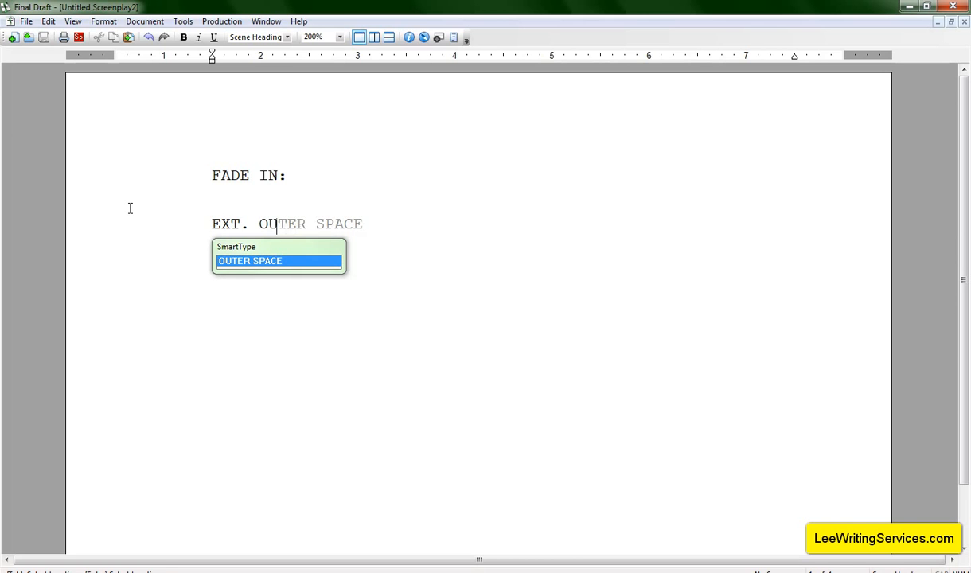
pyautogui.press('BackSpace')
pyautogui.press('BackSpace')
pyautogui.press('BackSpace')
pyautogui.press('BackSpace')
pyautogui.press('BackSpace')
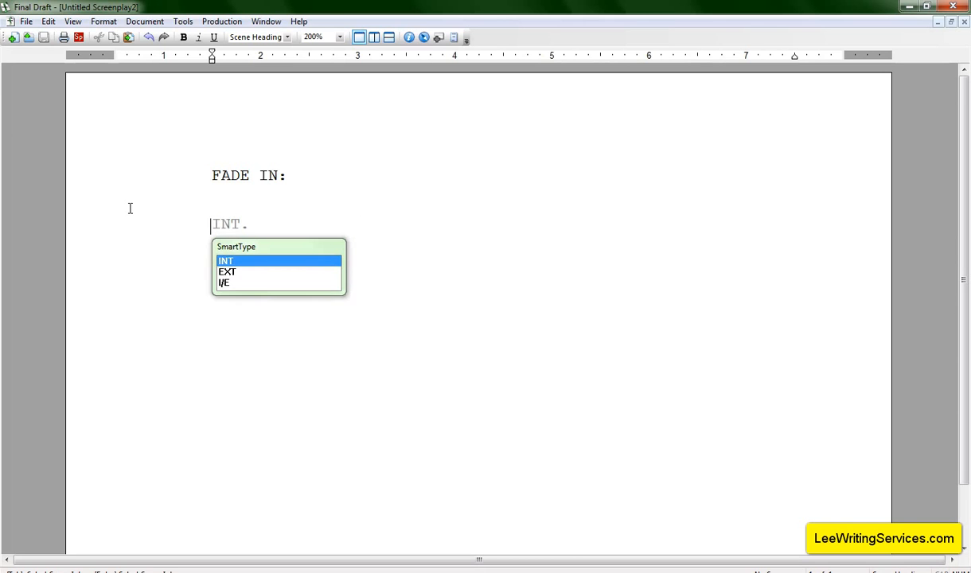
# Write the heading INT. SPACE SHIP - OUTER SPACE and join SPACE SHIP into SPACESHIP
pyautogui.press('Return')
pyautogui.write('SPACE')
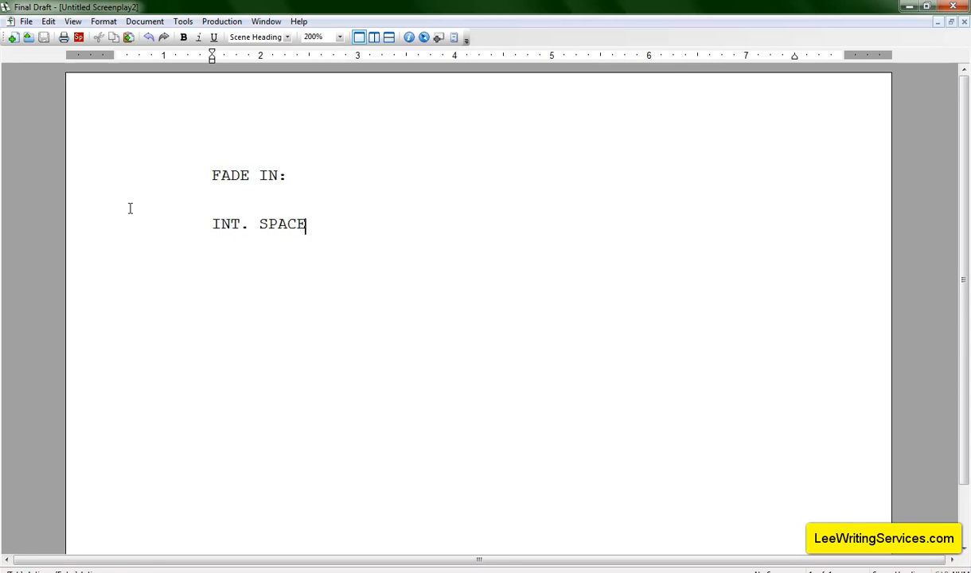
pyautogui.write(' SHIP - OUTER SPACE')
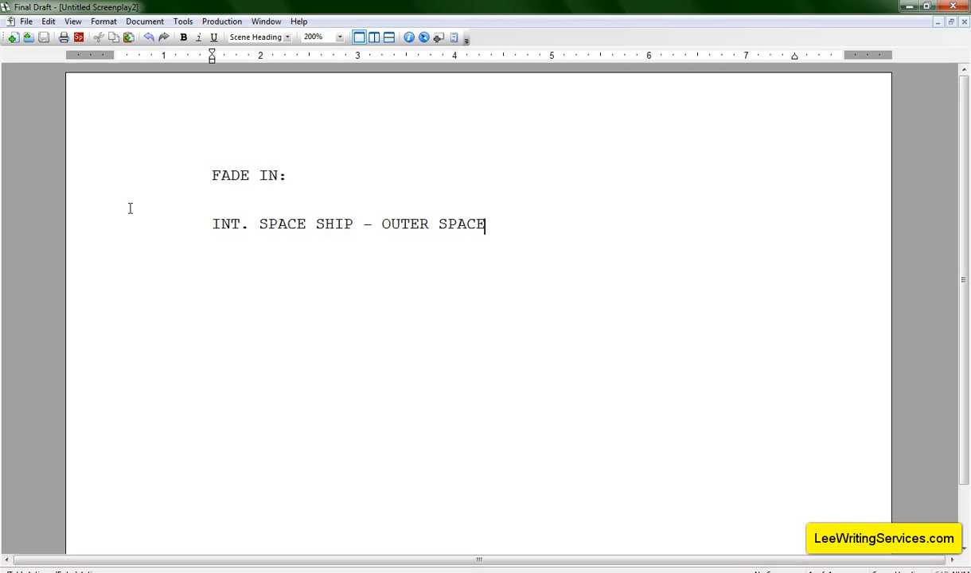
pyautogui.press('Return')
pyautogui.press('Up')
pyautogui.press('Right')
pyautogui.press('Right')
pyautogui.press('Right')
pyautogui.press('Right')
pyautogui.press('Right')
pyautogui.press('Right')
pyautogui.press('Right')
pyautogui.press('Right')
pyautogui.press('Right')
pyautogui.press('Right')
pyautogui.press('Delete')
pyautogui.press('Down')
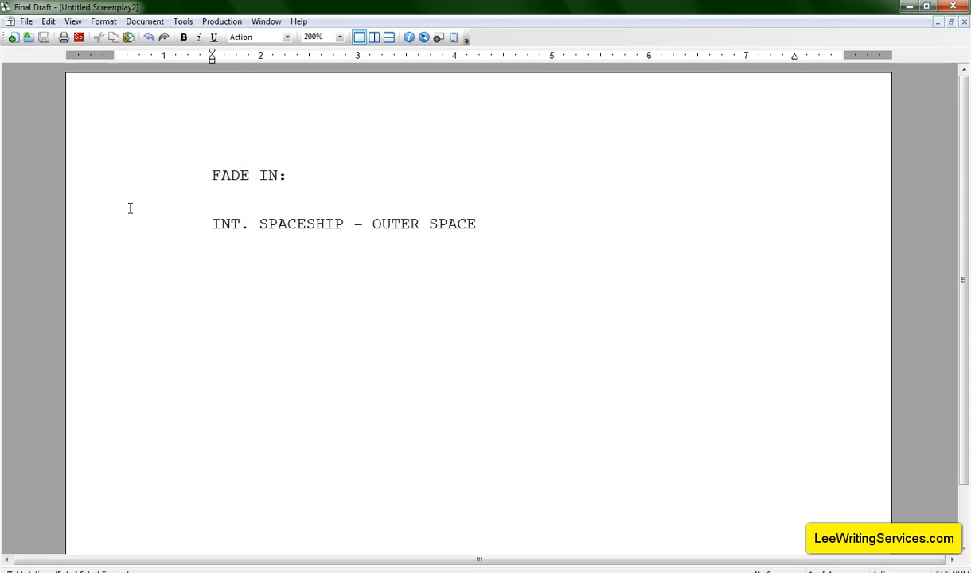
# Delete the INT. SPACESHIP - OUTER SPACE heading back to an empty scene heading
pyautogui.press('BackSpace')
pyautogui.press('BackSpace')
pyautogui.press('BackSpace')
pyautogui.press('BackSpace')
pyautogui.press('BackSpace')
pyautogui.press('BackSpace')
pyautogui.press('BackSpace')
pyautogui.press('BackSpace')
pyautogui.press('BackSpace')
pyautogui.press('BackSpace')
pyautogui.press('BackSpace')
pyautogui.press('BackSpace')
pyautogui.press('BackSpace')
pyautogui.press('BackSpace')
pyautogui.press('BackSpace')
pyautogui.press('BackSpace')
pyautogui.press('BackSpace')
pyautogui.press('BackSpace')
pyautogui.press('BackSpace')
pyautogui.press('BackSpace')
pyautogui.press('BackSpace')
pyautogui.press('BackSpace')
pyautogui.press('BackSpace')
pyautogui.press('BackSpace')
pyautogui.press('BackSpace')
pyautogui.press('BackSpace')
pyautogui.press('BackSpace')
pyautogui.press('BackSpace')
pyautogui.press('BackSpace')
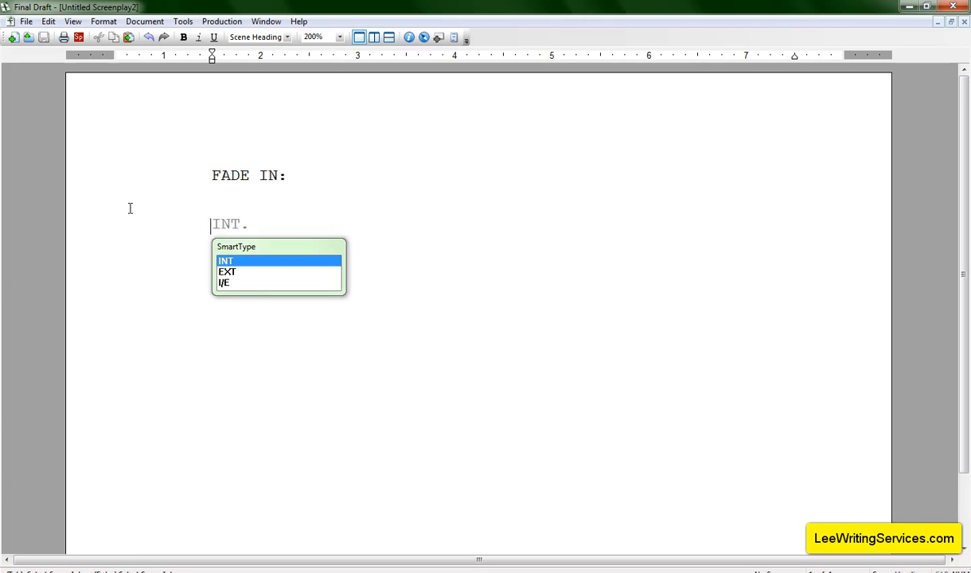
# Write the heading EXT. PLAYGROUND - DAY using the SmartType intro suggestion
pyautogui.write('E')
pyautogui.press('Return')
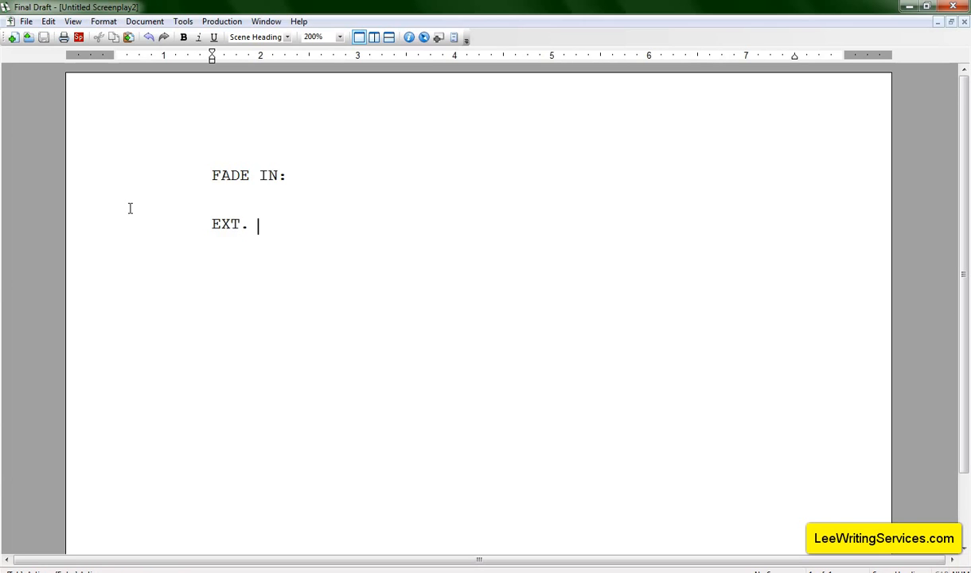
pyautogui.write('PLAY')
pyautogui.write('GROUND - DAY')
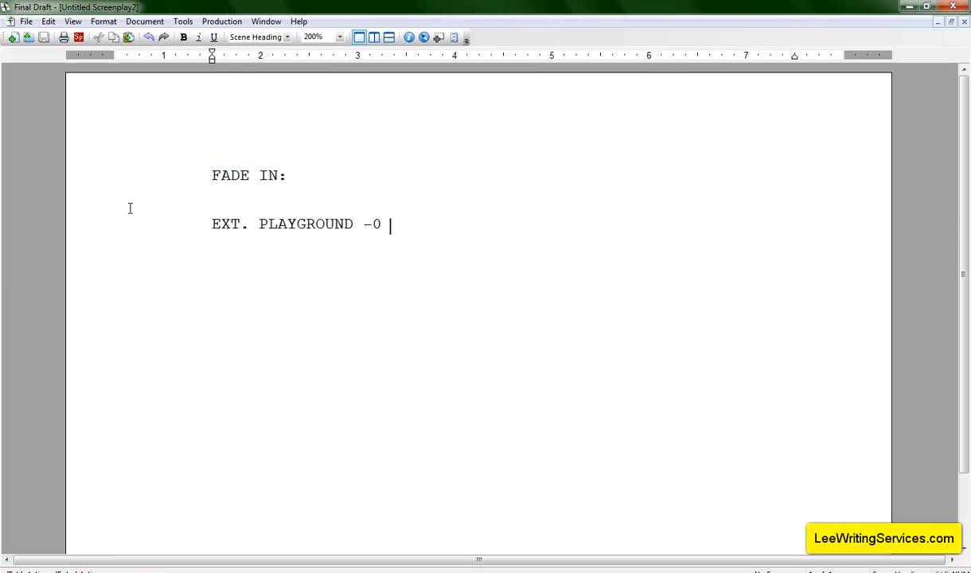
pyautogui.press('Return')
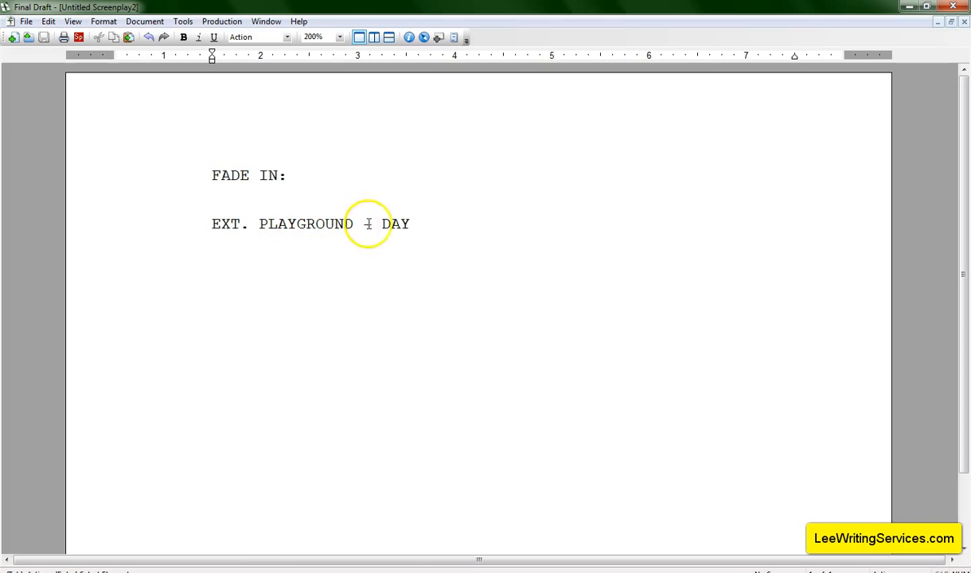
# Select the whole heading and replace it with the I/E. intro from the SmartType suggestions
pyautogui.moveTo(409, 223); pyautogui.dragTo(211, 224)
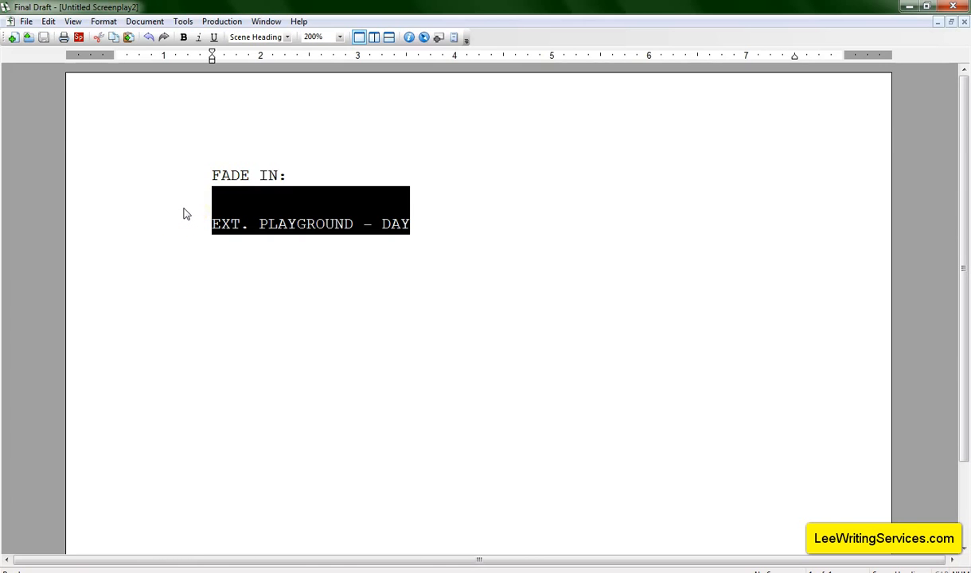
pyautogui.write('I')
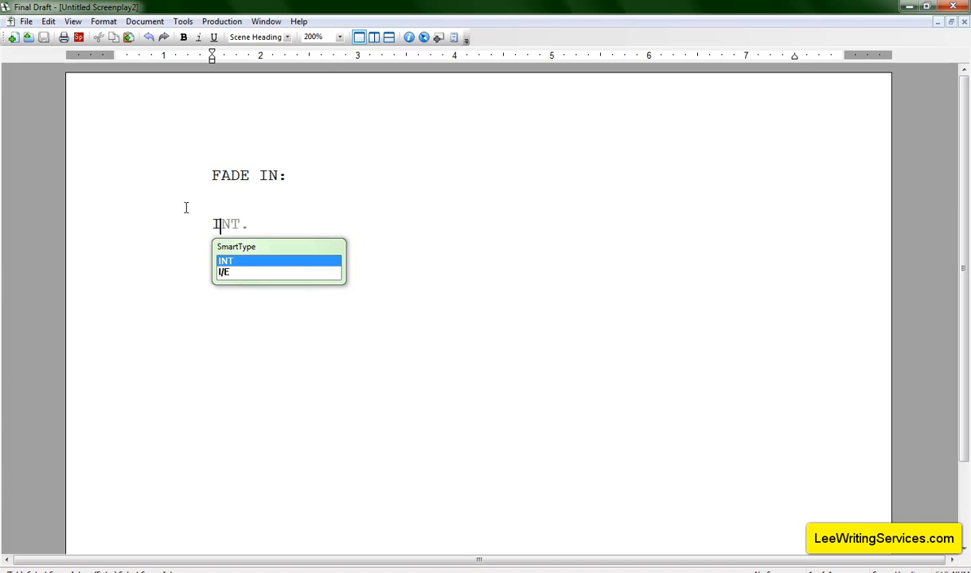
pyautogui.click(225, 271)
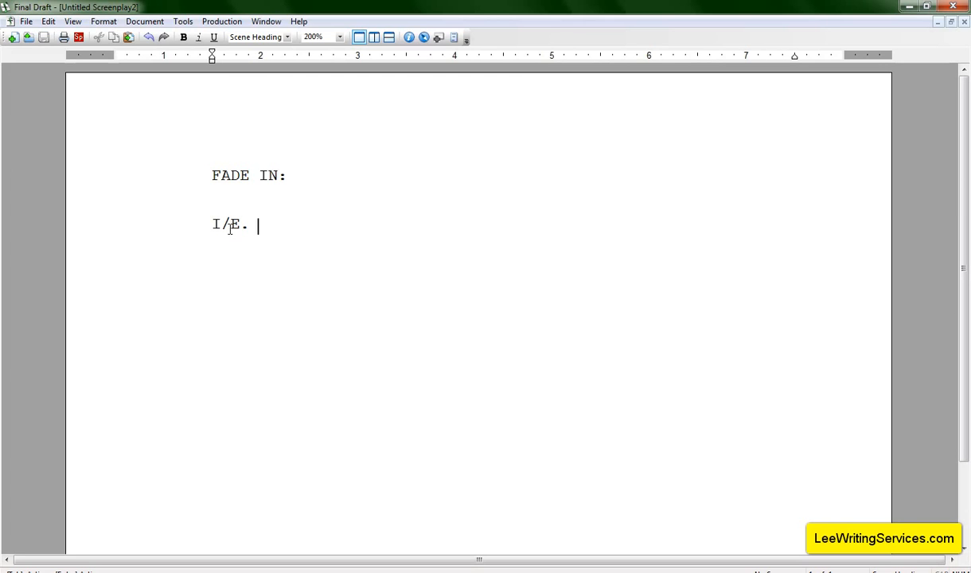
# Complete the heading as I/E. NISSAN CAR - DAY
pyautogui.click(249, 214)
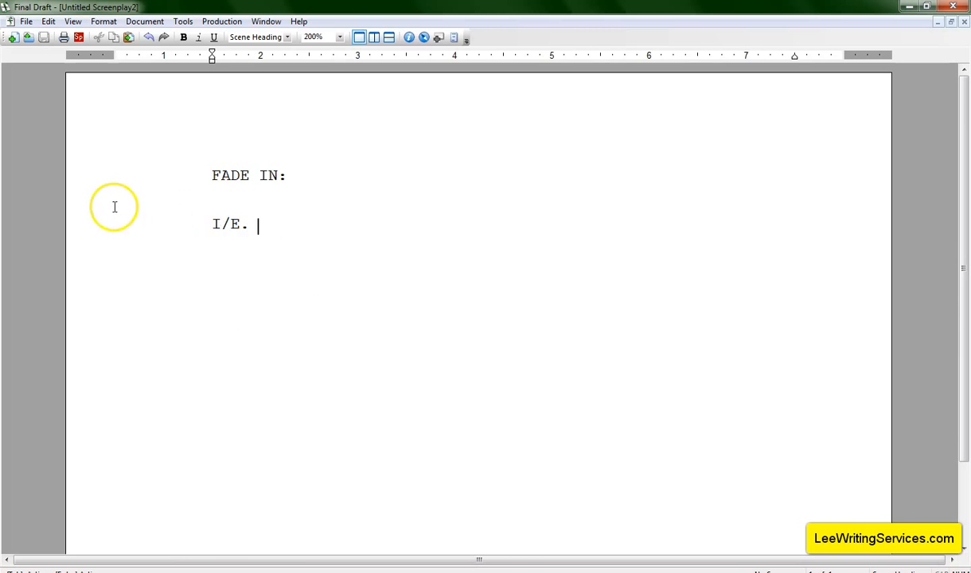
pyautogui.write('NISSAN CAR - DAY')
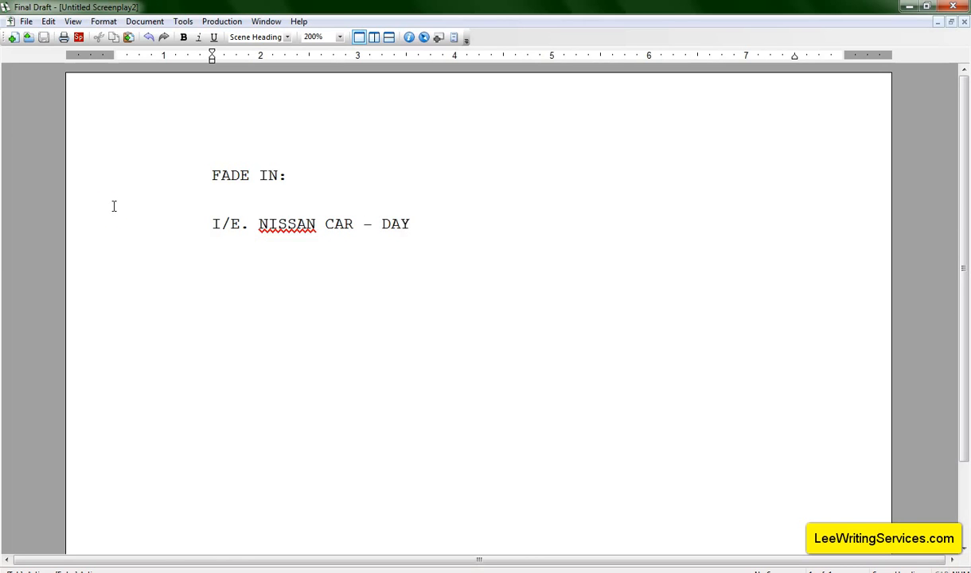
pyautogui.press('Return')
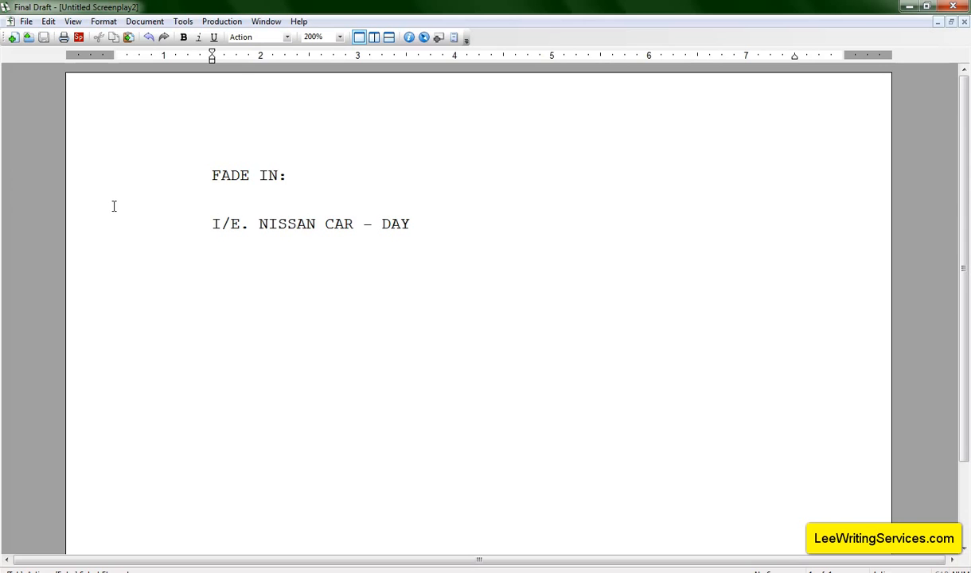
pyautogui.press('BackSpace')
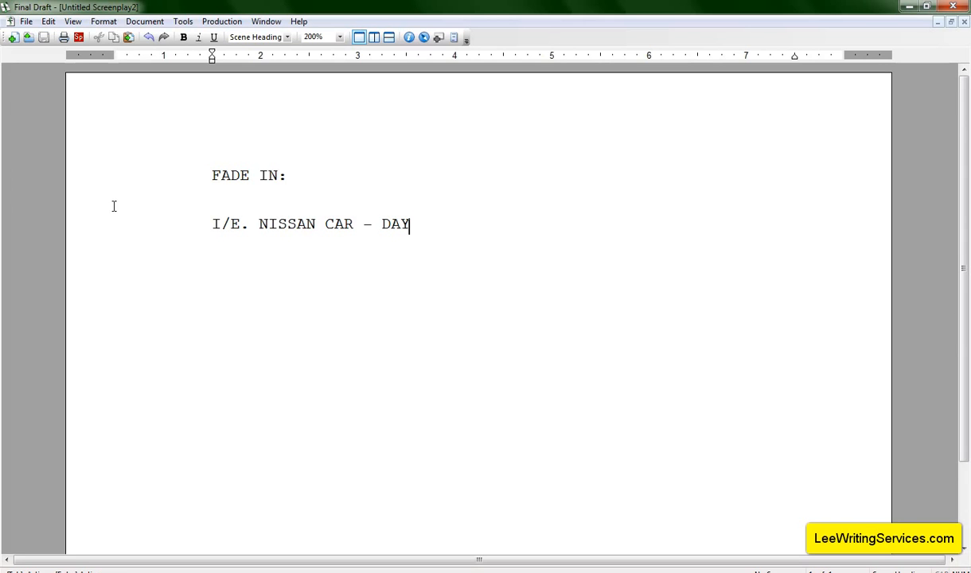